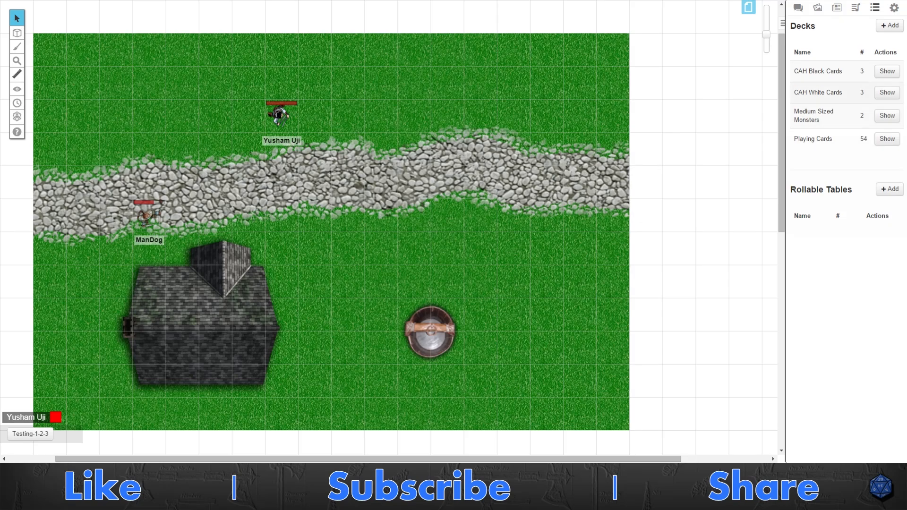
Switch the sidebar to Chat and back to Collections, briefly highlighting the listed deck names
click(798, 8)
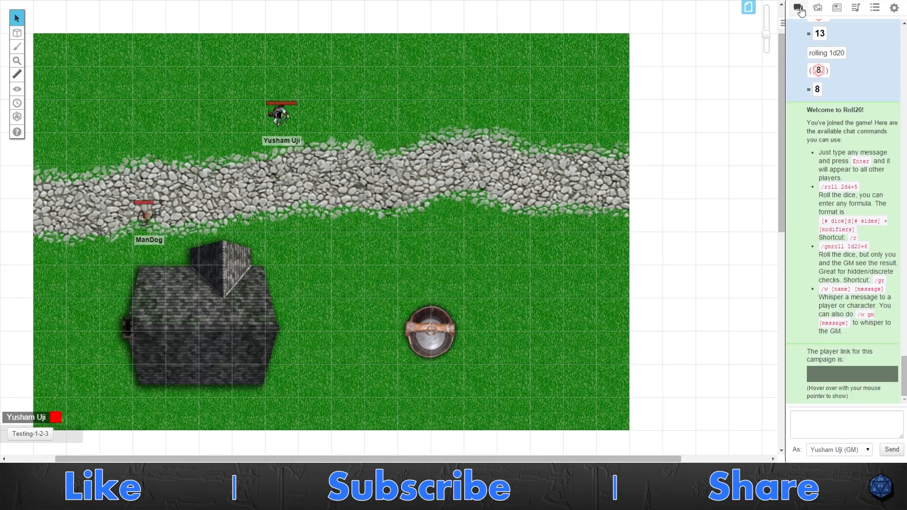
click(876, 8)
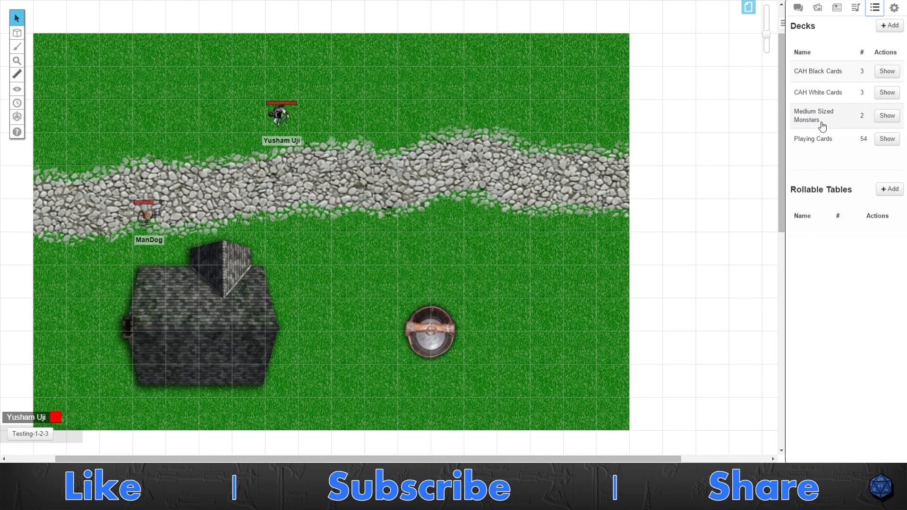
drag(811, 27, 798, 27)
click(806, 24)
drag(794, 71, 850, 150)
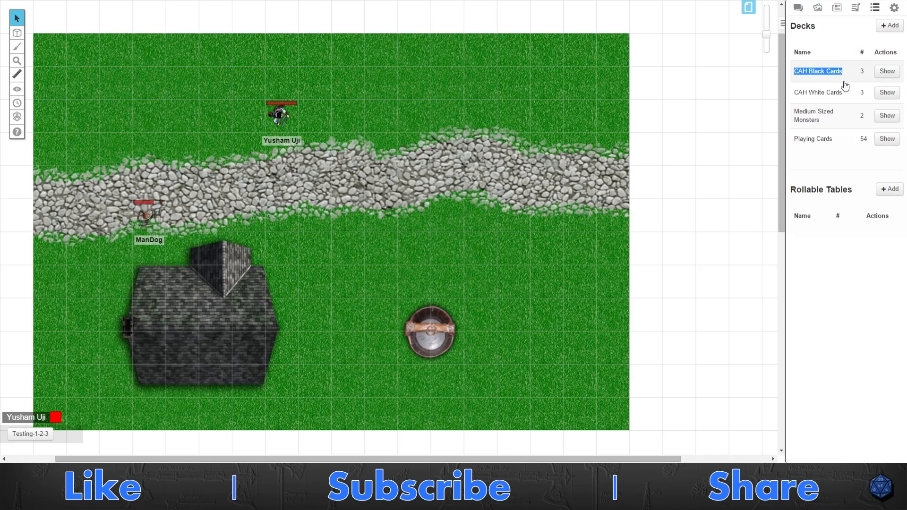
click(864, 258)
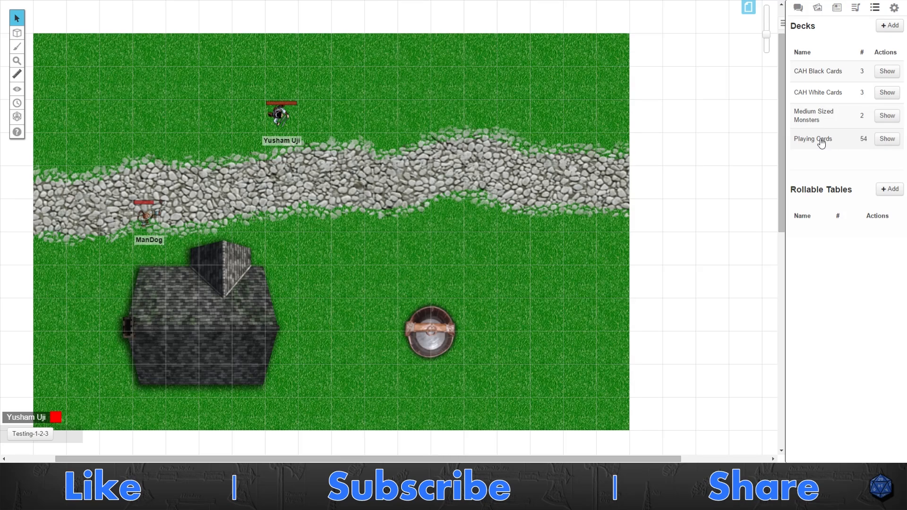
Open the Playing Cards deck's edit dialog with its 54-card list
click(822, 142)
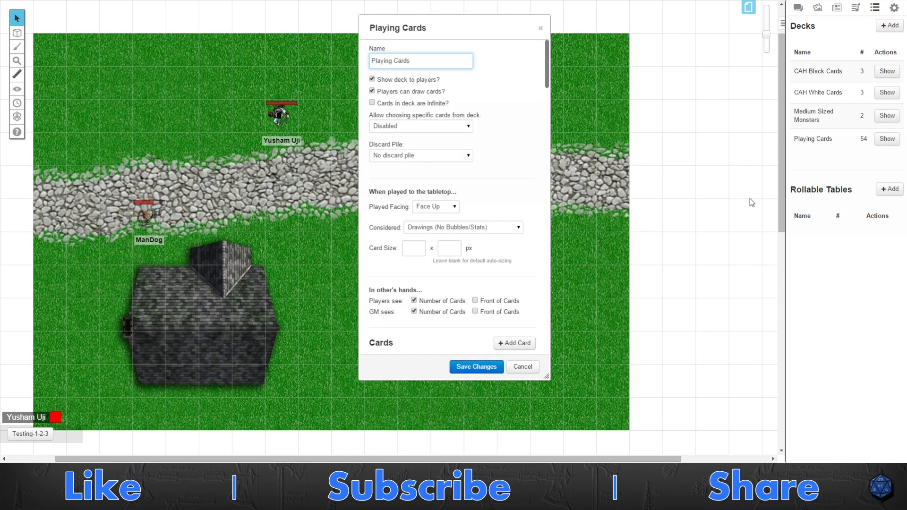
scroll(496, 199, down, 5)
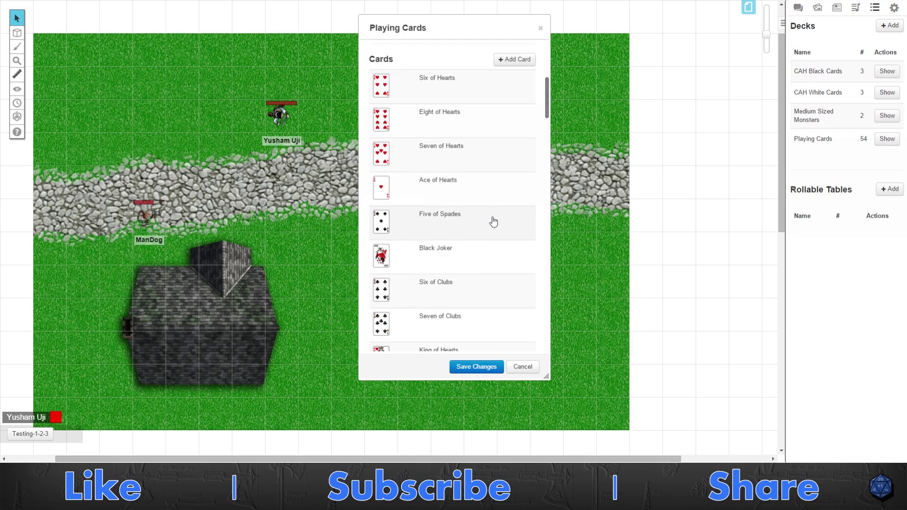
scroll(494, 222, down, 5)
scroll(494, 222, down, 3)
scroll(491, 224, down, 3)
scroll(491, 224, down, 3)
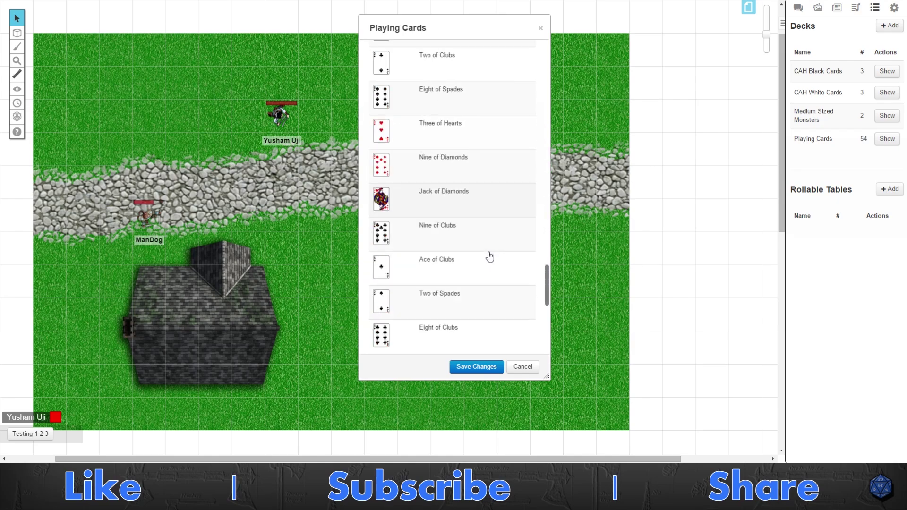
scroll(474, 271, down, 3)
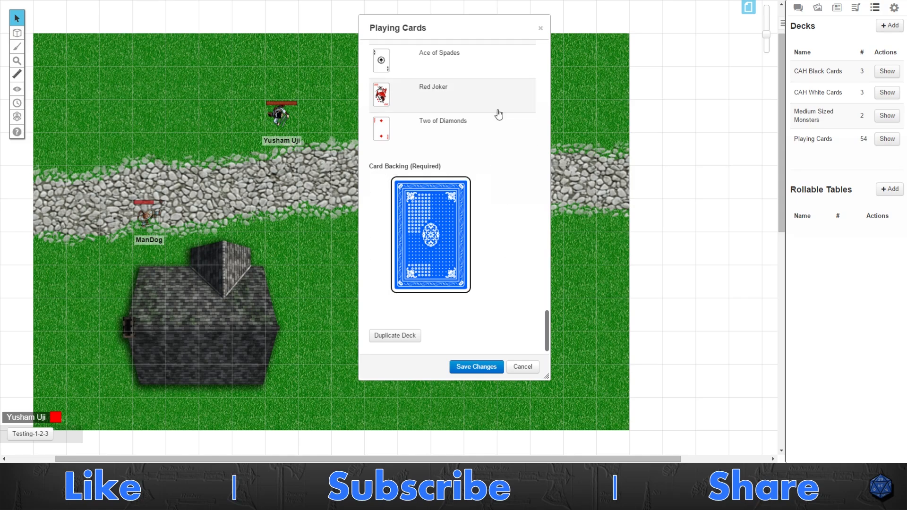
scroll(475, 274, up, 5)
scroll(458, 270, up, 5)
scroll(454, 267, up, 5)
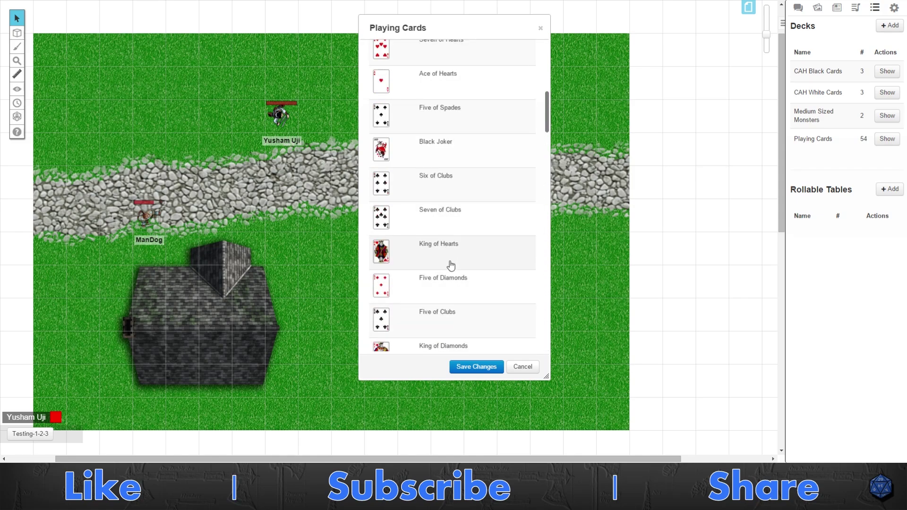
scroll(450, 263, up, 5)
scroll(432, 238, down, 5)
scroll(425, 233, down, 2)
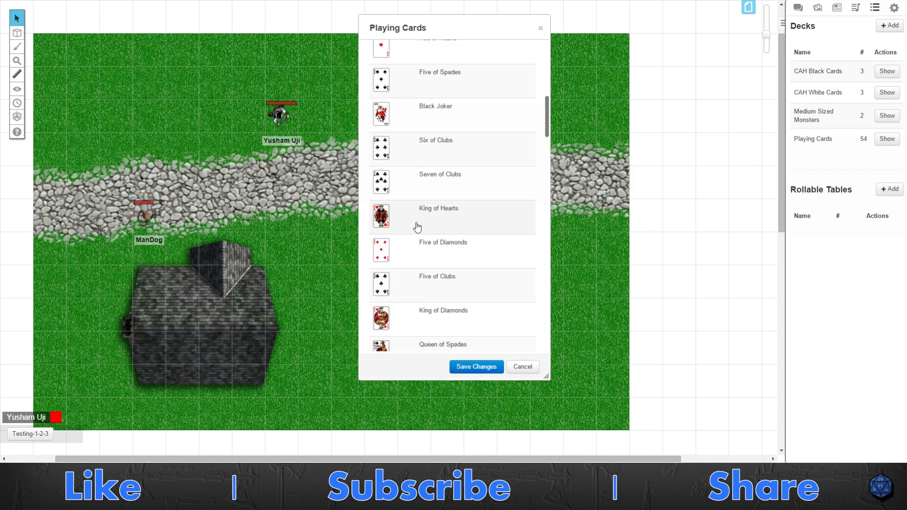
scroll(417, 227, down, 1)
scroll(417, 226, up, 5)
scroll(418, 227, up, 2)
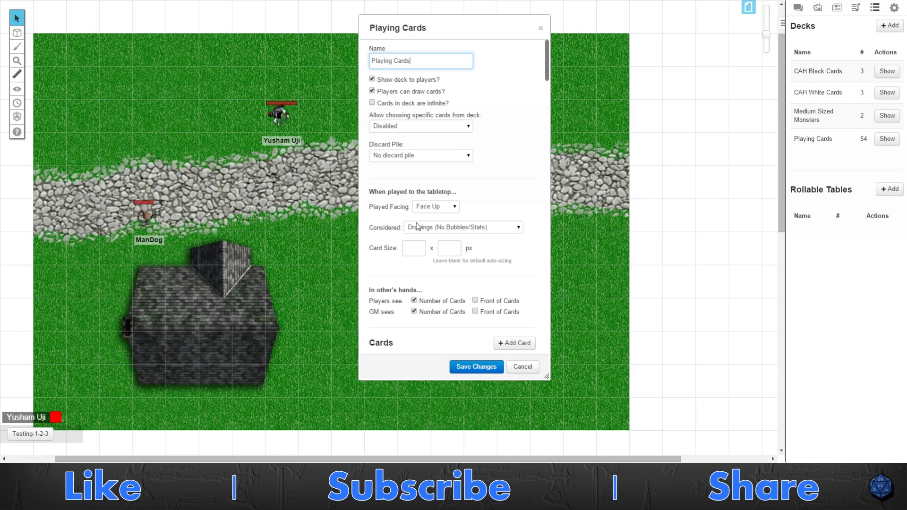
Cancel the Playing Cards dialog, add a New Deck, and toggle it on then off the tabletop
click(522, 367)
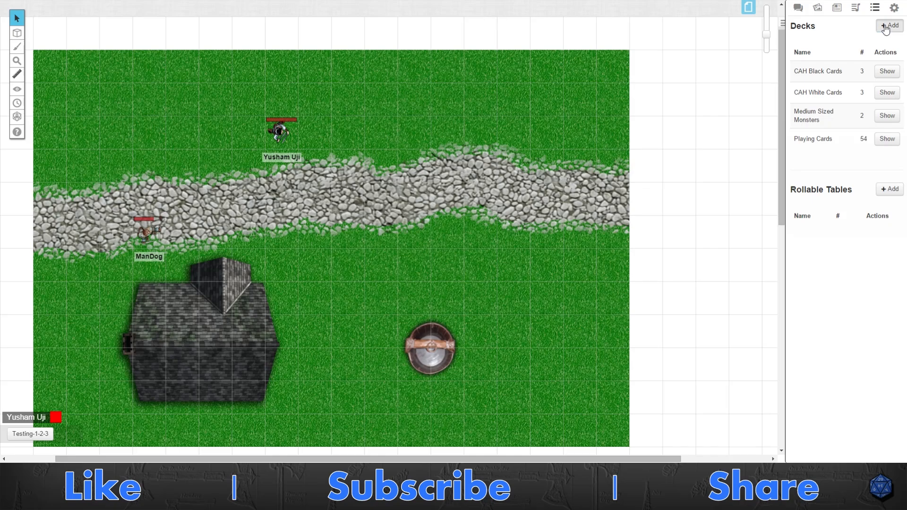
click(886, 27)
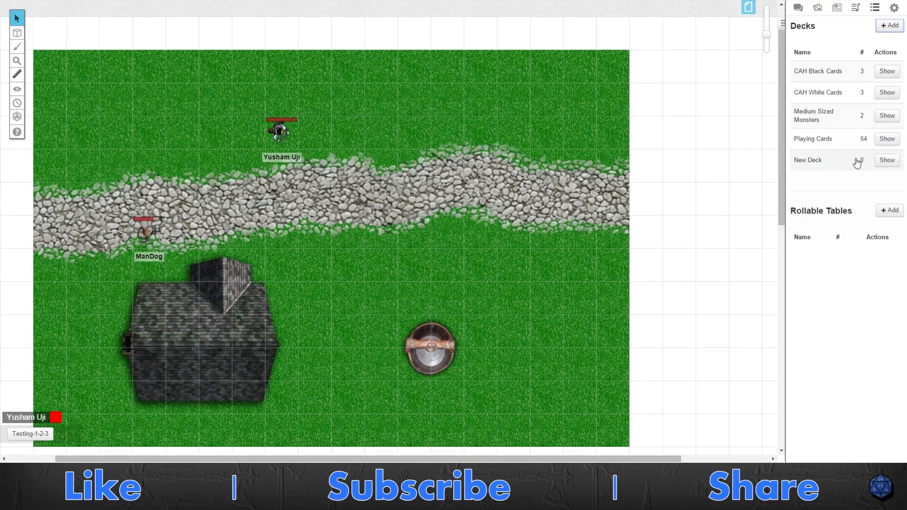
click(892, 161)
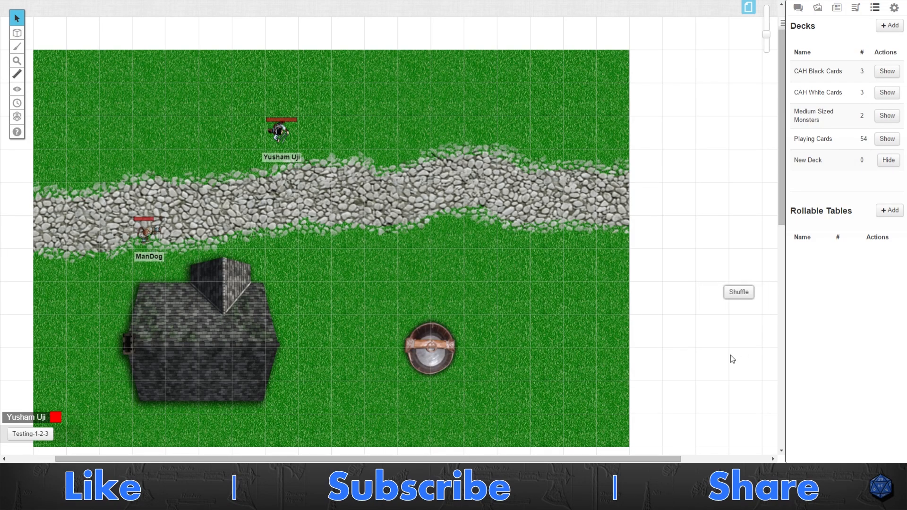
click(886, 161)
click(815, 162)
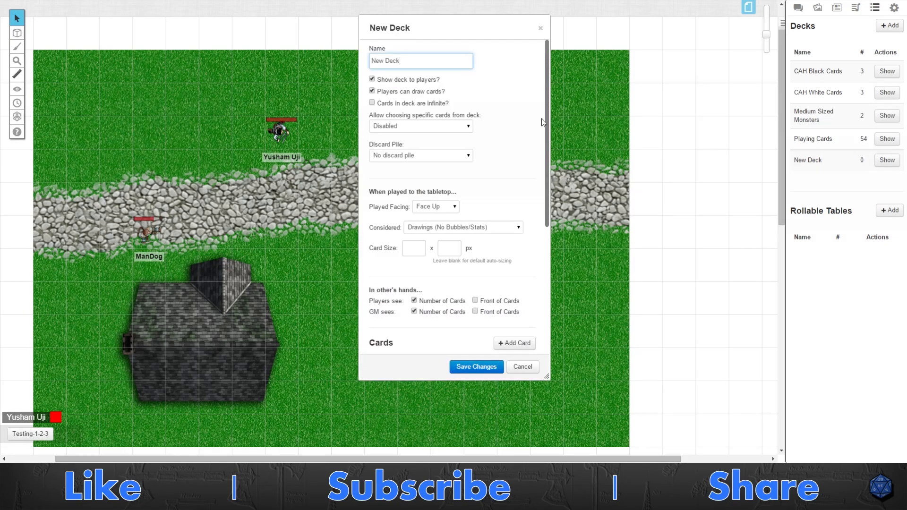
drag(418, 64, 258, 70)
click(443, 65)
click(373, 79)
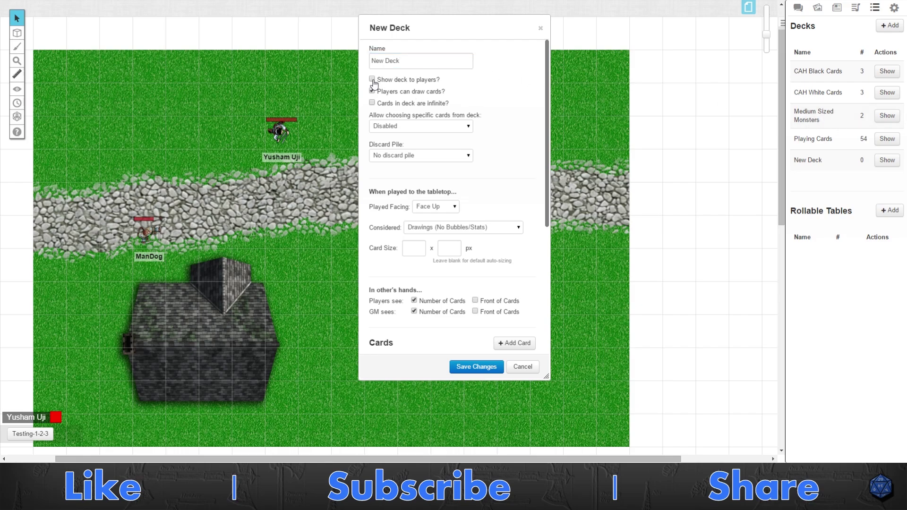
click(372, 80)
click(462, 127)
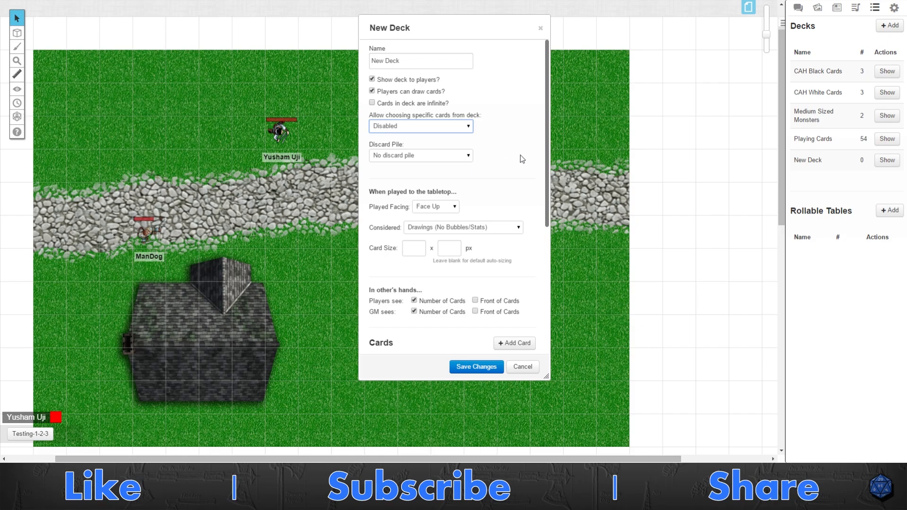
key(Tab)
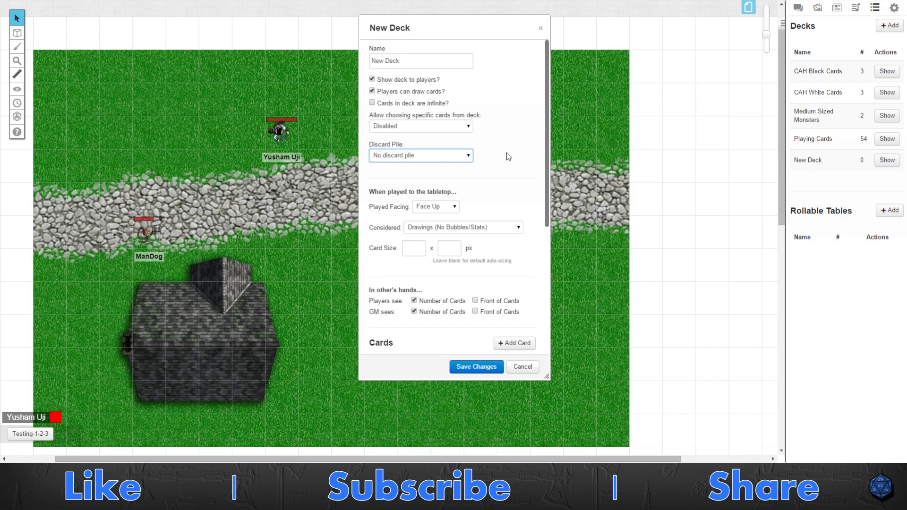
scroll(507, 156, down, 1)
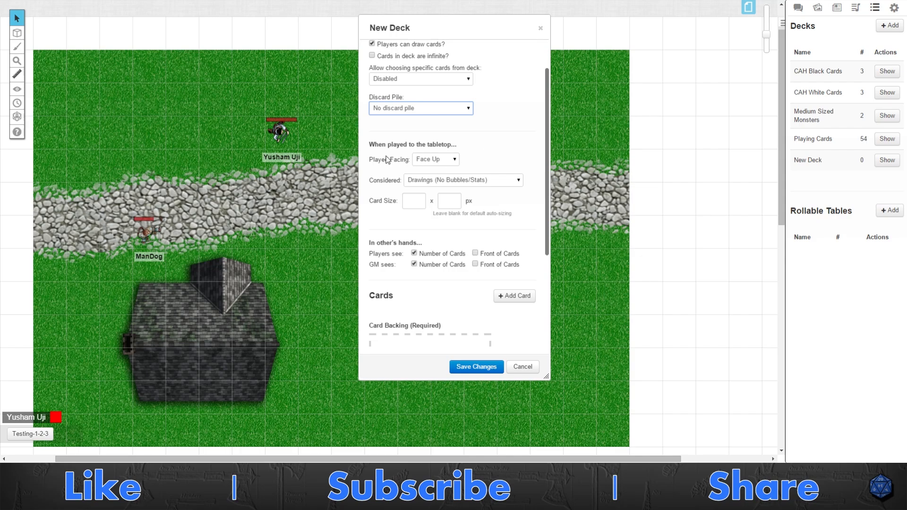
click(447, 164)
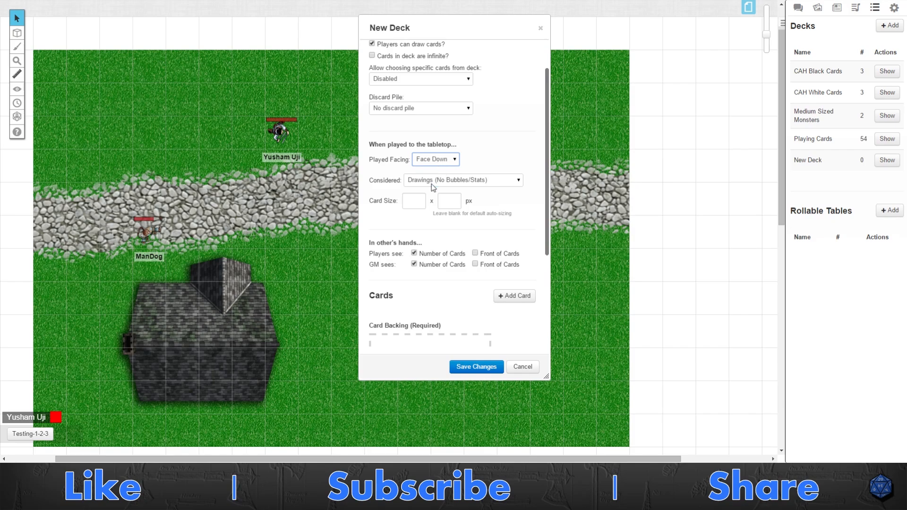
click(447, 171)
key(Tab)
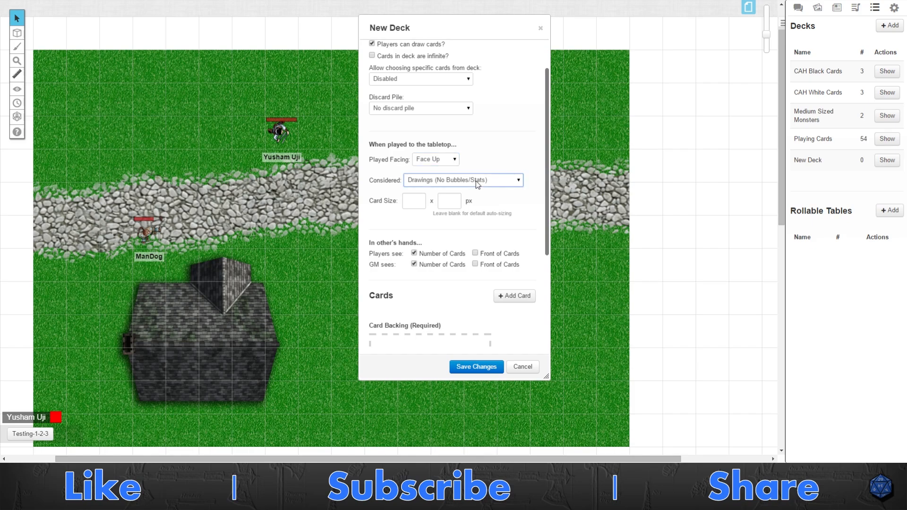
key(Up)
key(Down)
Move the ManDog token onto the grass and turn it into a drawing without bubbles
drag(143, 233, 184, 132)
right_click(189, 135)
mouse_move(211, 227)
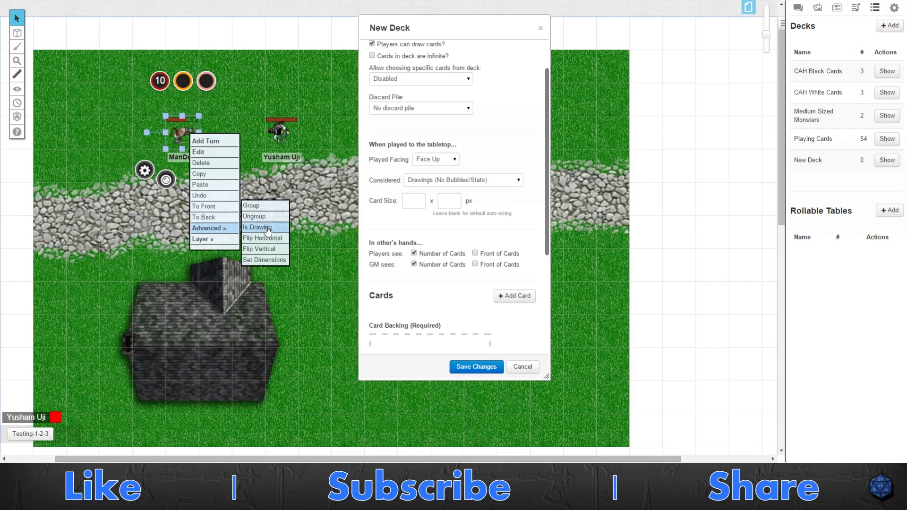
click(267, 227)
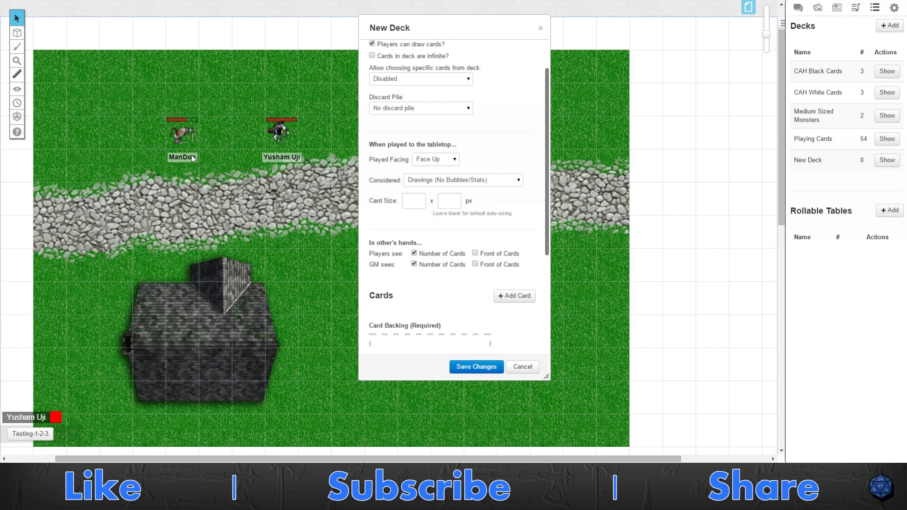
click(278, 139)
Nudge ManDog beside Yusham Uji, then set the deck's Considered option to Tokens (Including Bubbles and Stats)
mouse_move(171, 121)
mouse_down()
mouse_move(153, 111)
mouse_move(215, 150)
mouse_up()
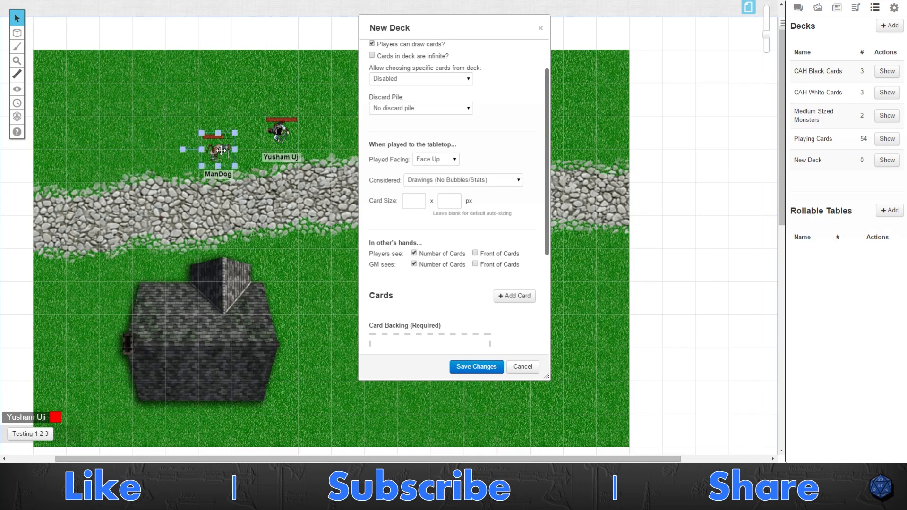
right_click(214, 150)
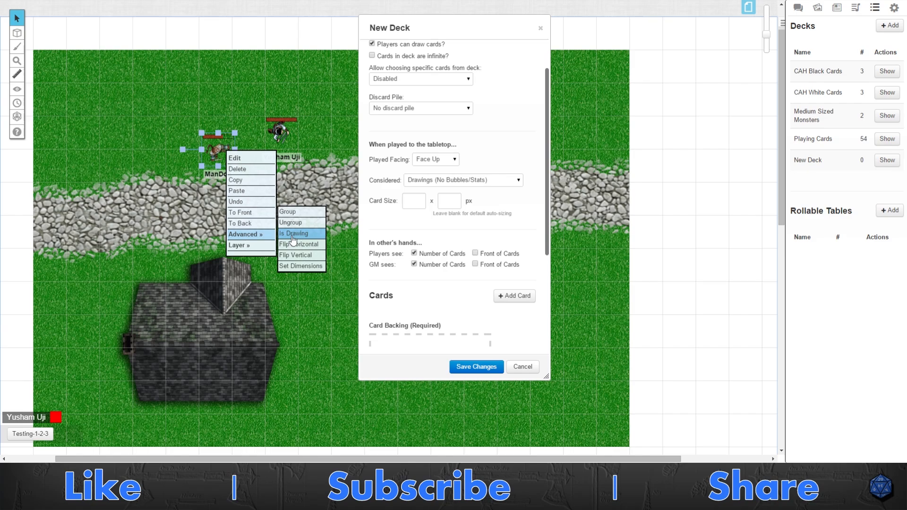
click(293, 241)
drag(215, 153, 215, 134)
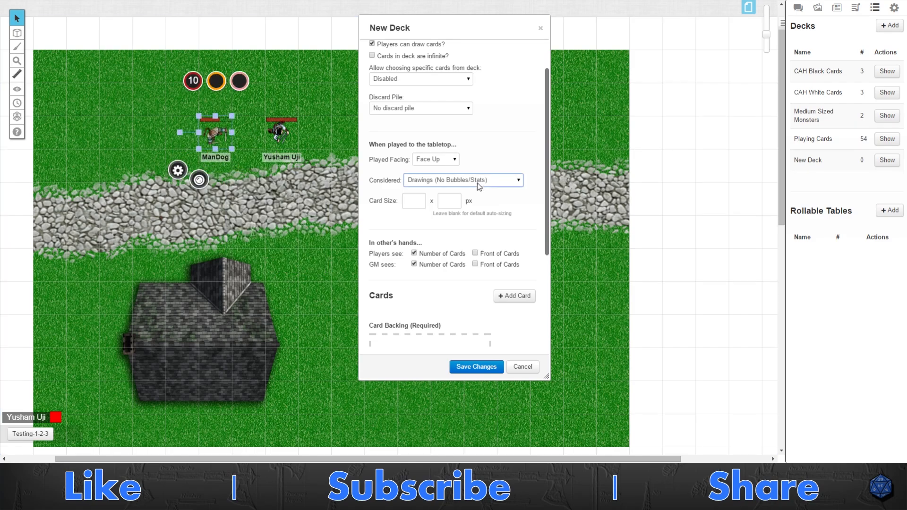
key(Up)
click(420, 200)
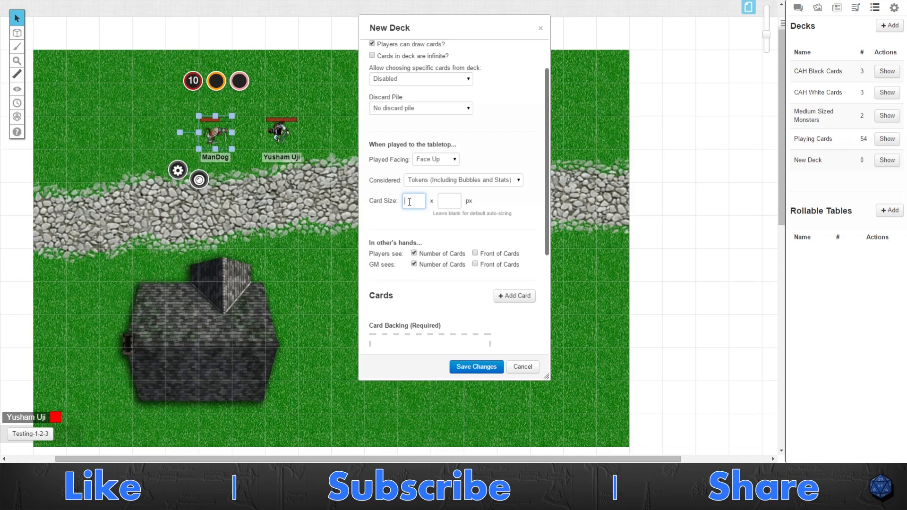
click(287, 132)
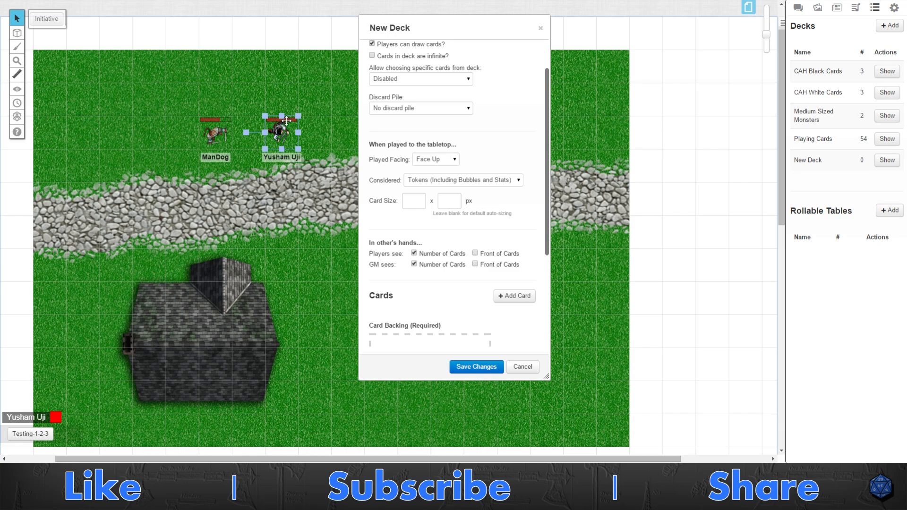
click(404, 206)
text(70)
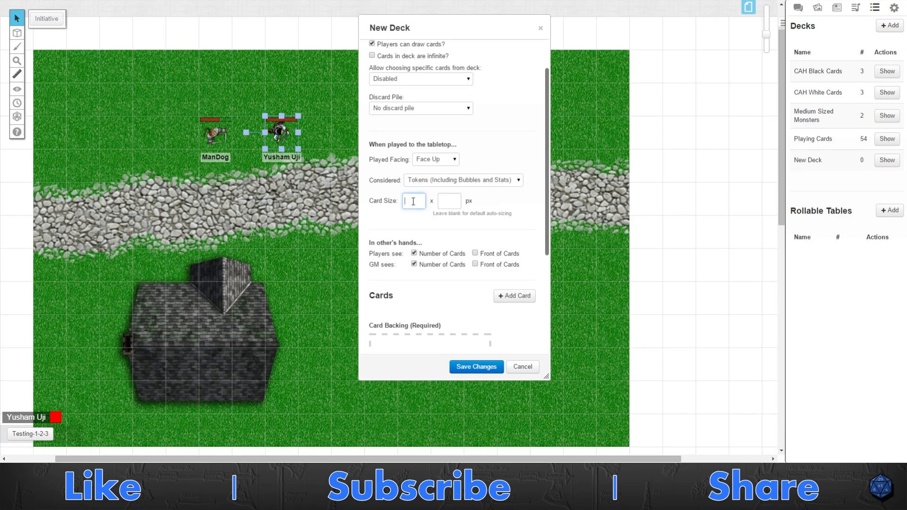
text(70)
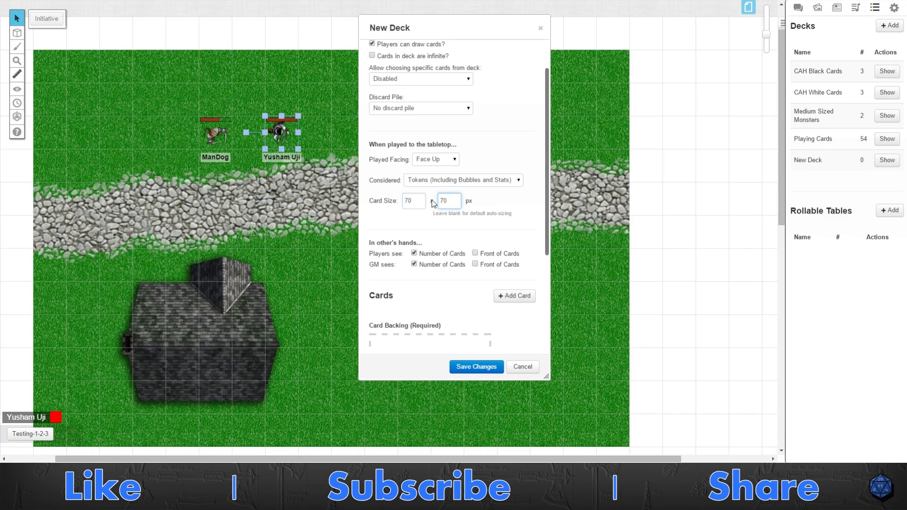
click(488, 206)
click(414, 202)
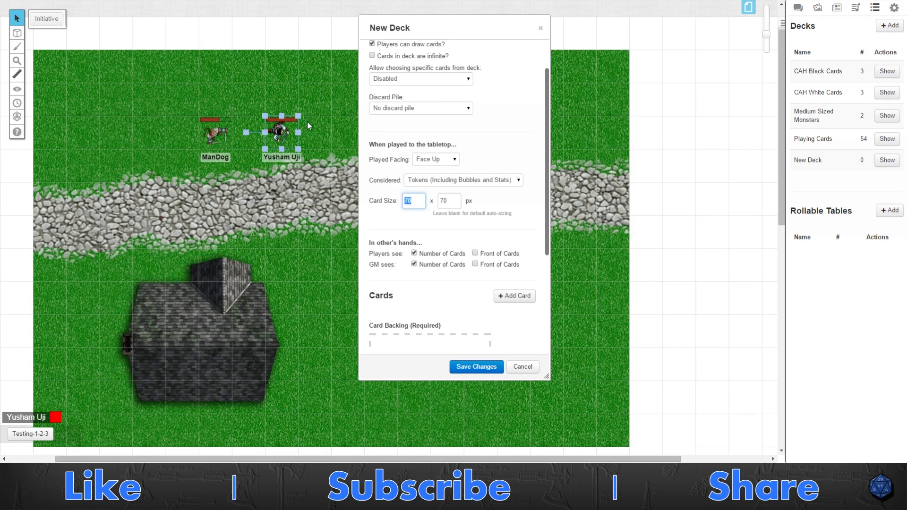
drag(297, 116, 330, 83)
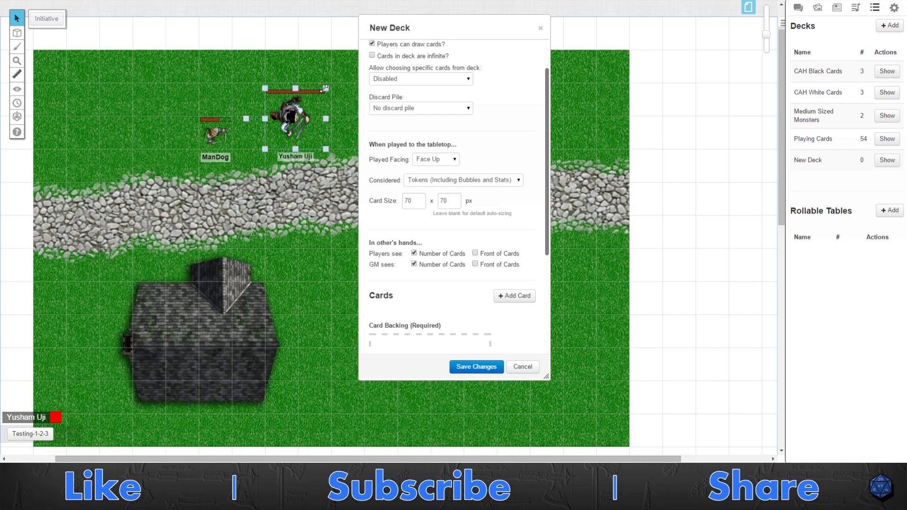
drag(330, 83, 298, 116)
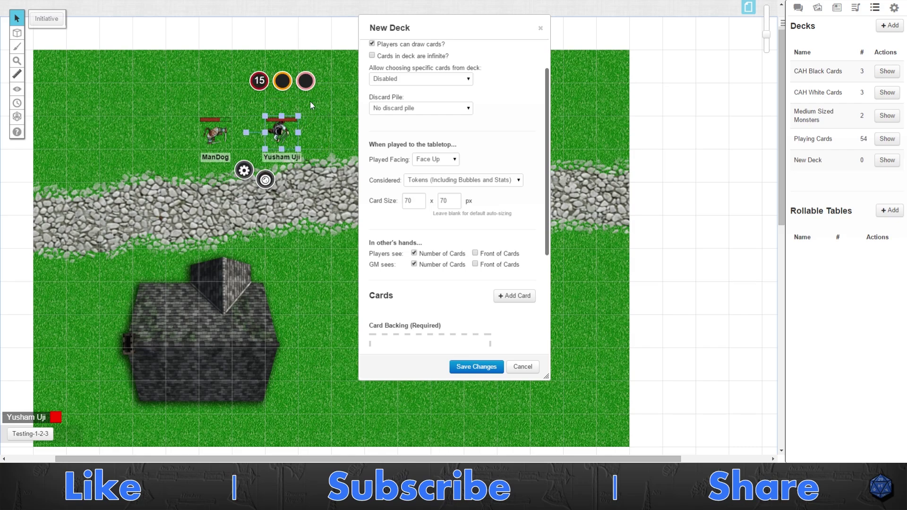
double_click(414, 200)
text(140)
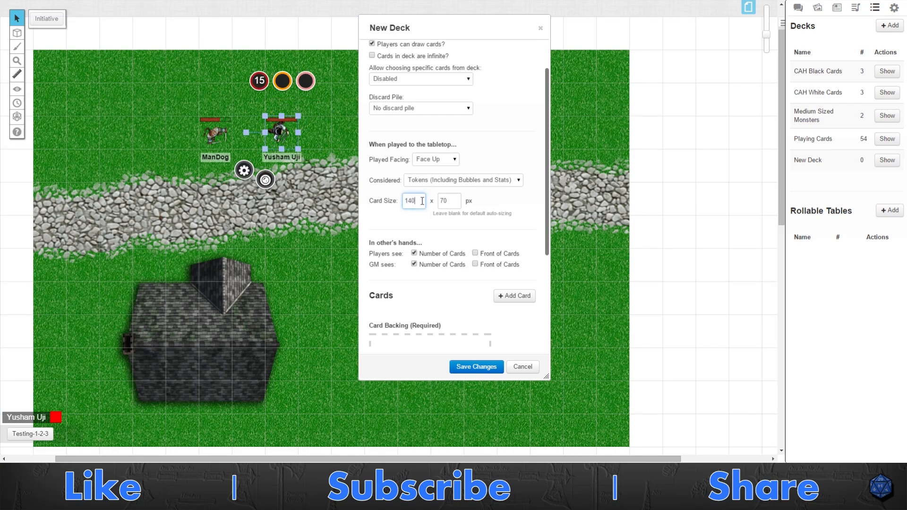
key(Tab)
text(140)
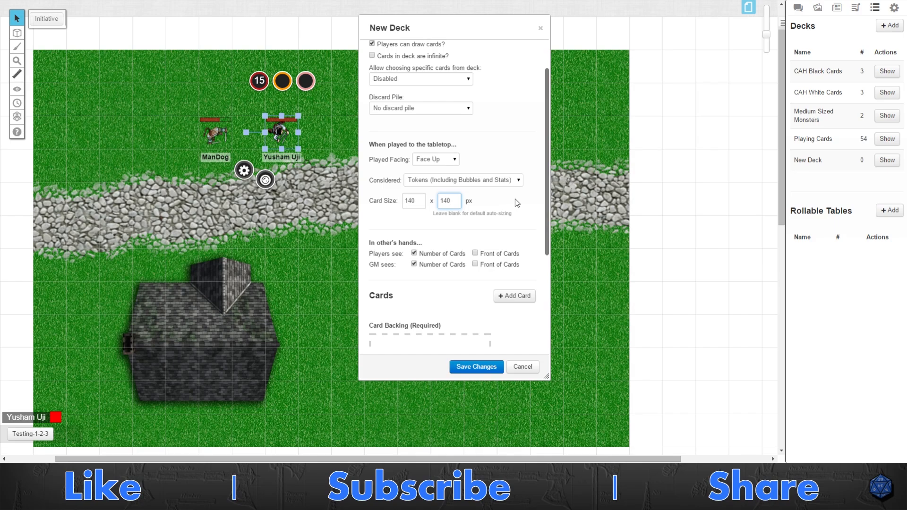
click(515, 200)
double_click(457, 202)
key(BackSpace)
double_click(412, 200)
key(BackSpace)
scroll(411, 216, down, 3)
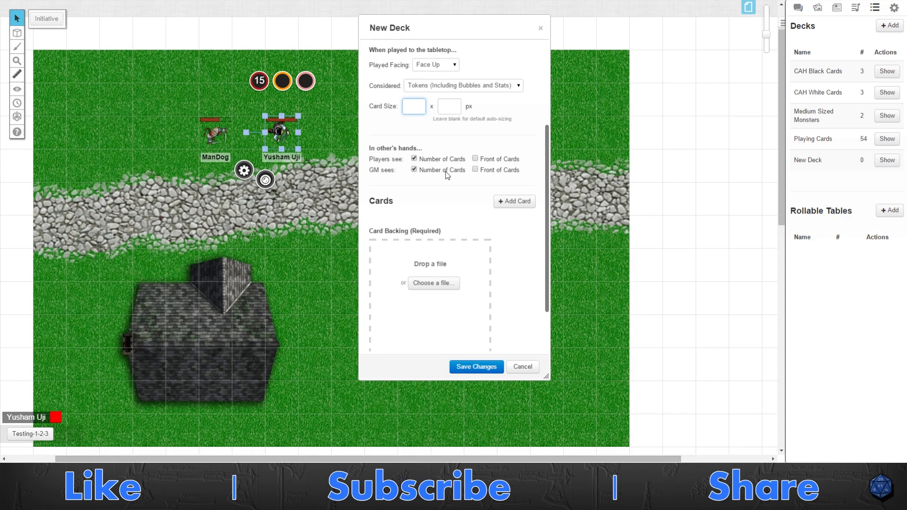
scroll(446, 172, down, 2)
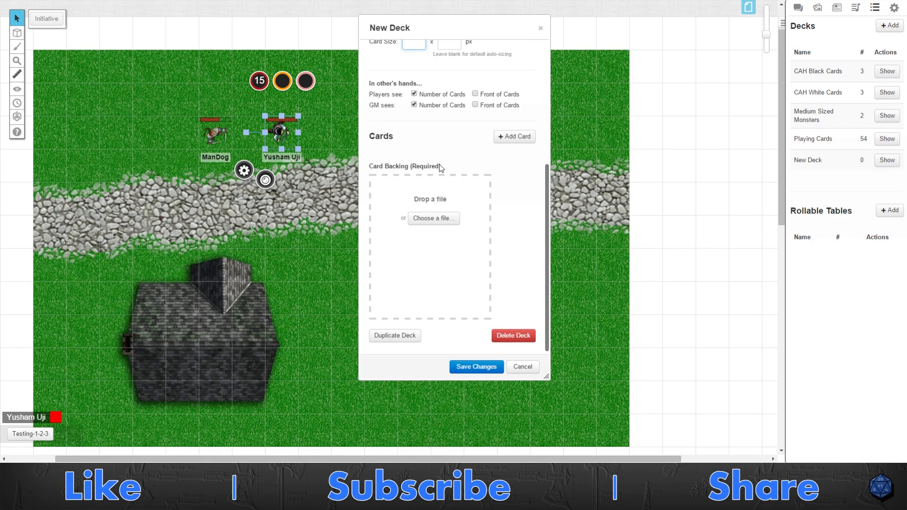
Add a card with the ogre image, named Ogre, and save it into the deck
click(500, 137)
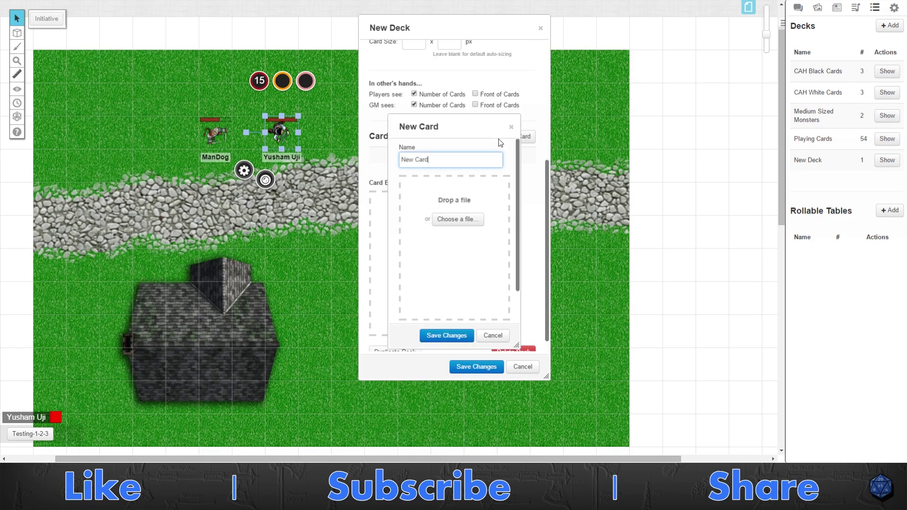
drag(476, 128, 413, 69)
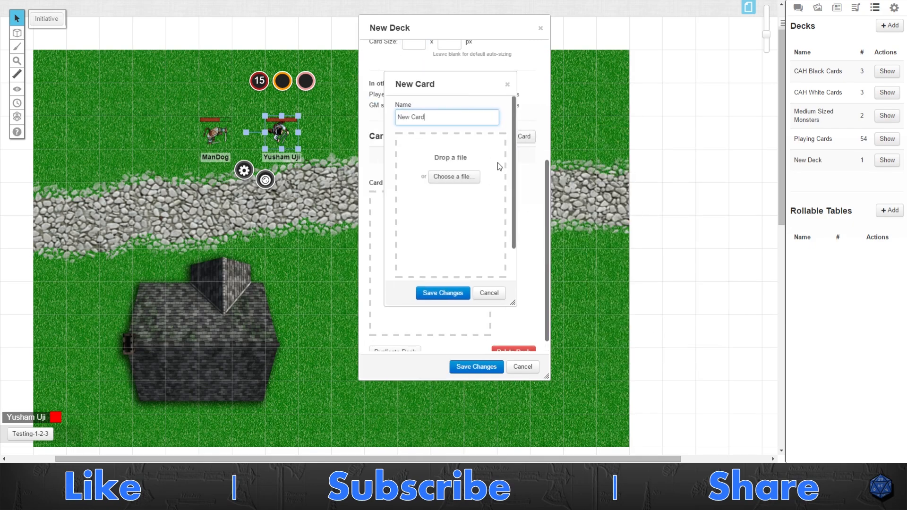
click(462, 178)
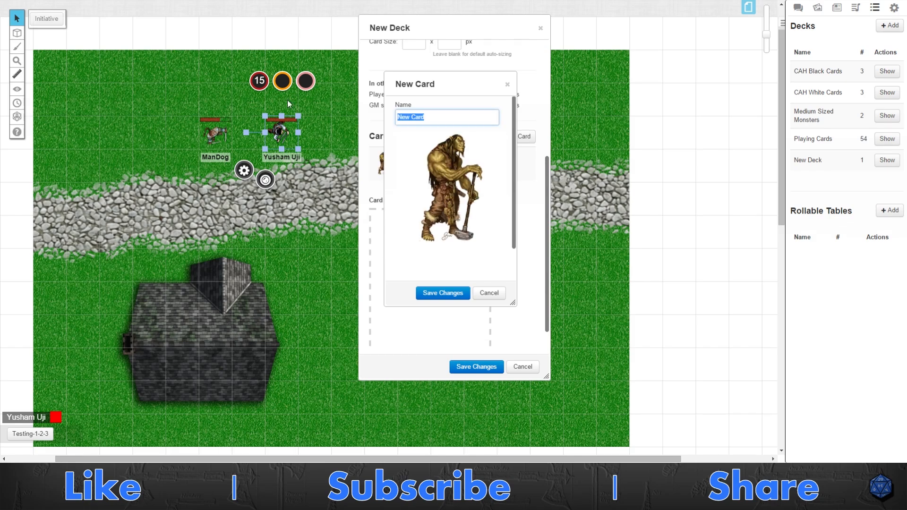
text(Ogre)
click(451, 296)
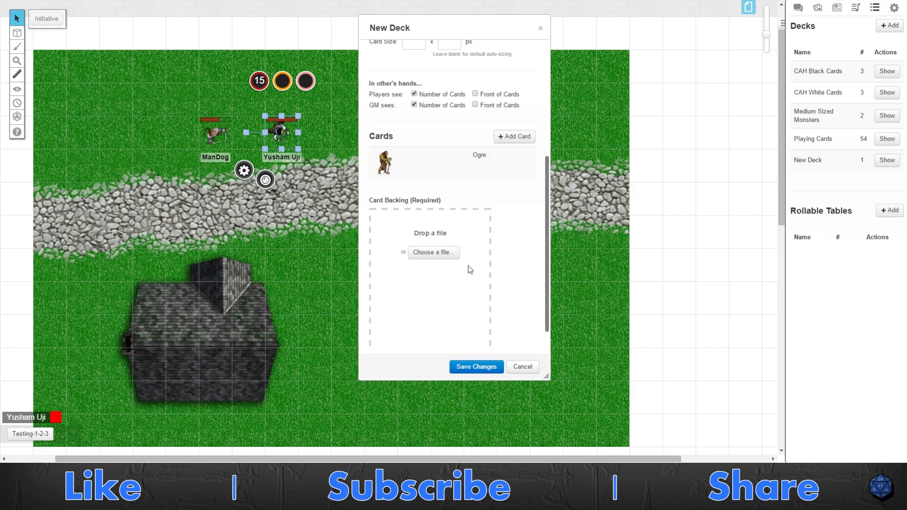
scroll(502, 262, down, 1)
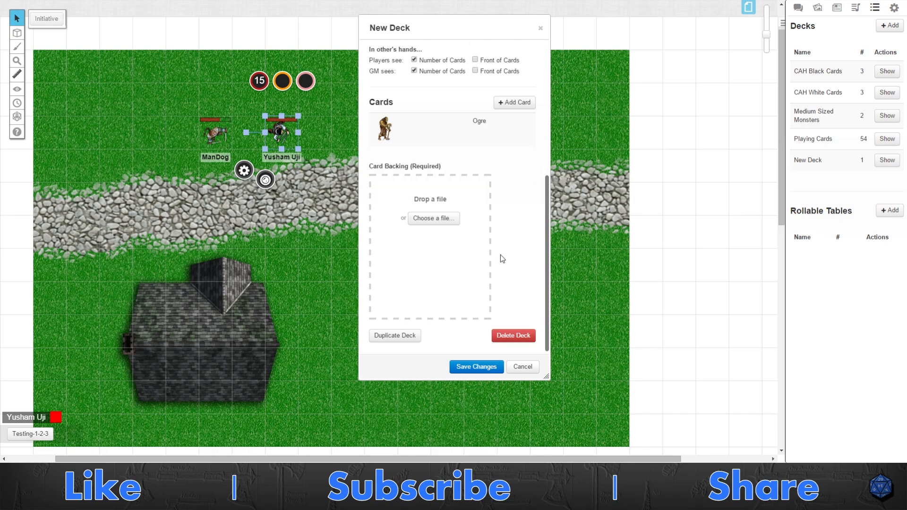
Choose the Large Sized Monsters image as card backing and save the New Deck
click(430, 218)
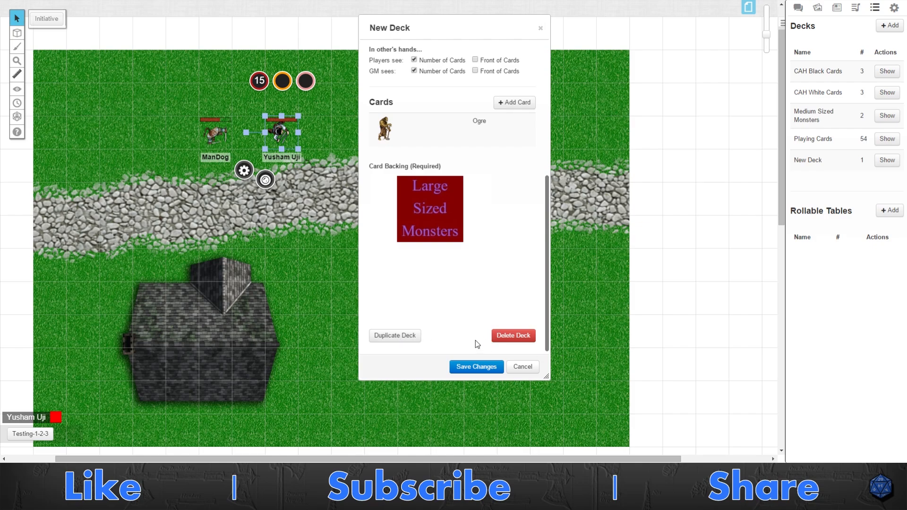
drag(446, 27, 397, 43)
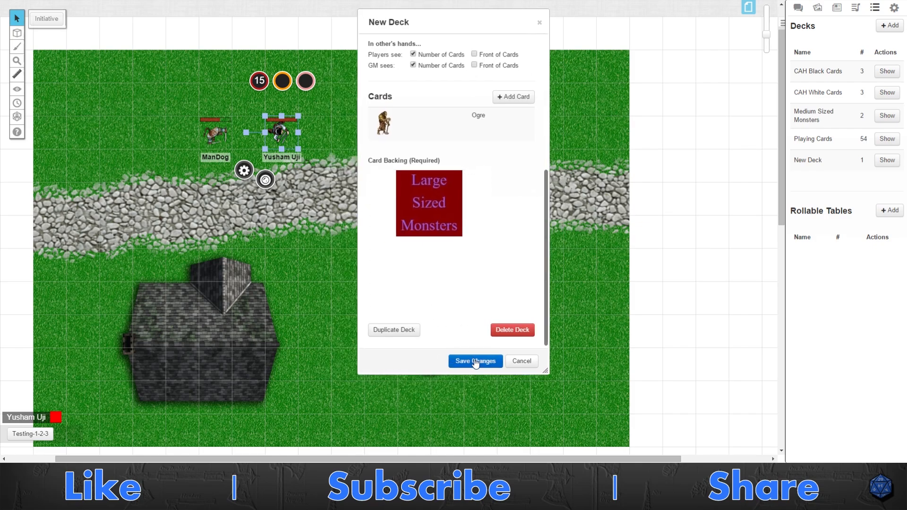
click(474, 363)
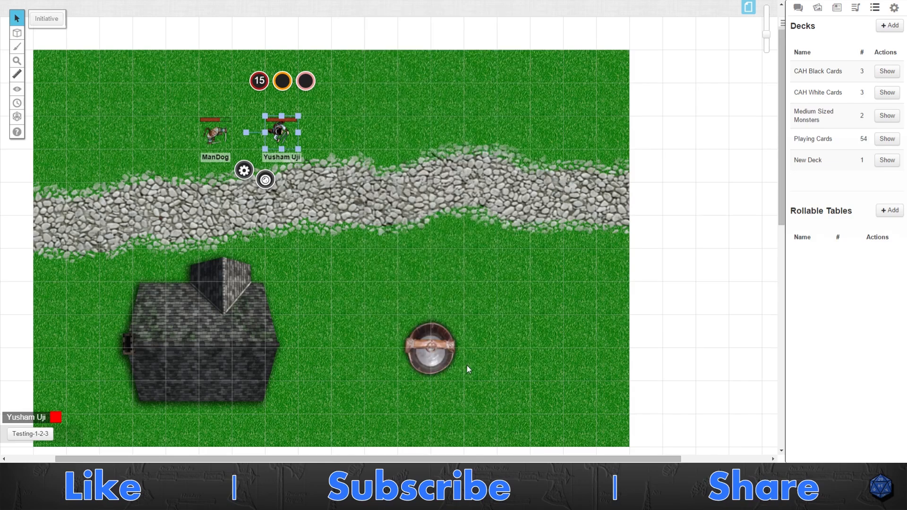
Show New Deck on the tabletop, deal a card to the single listed player, then hide the deck again
click(887, 160)
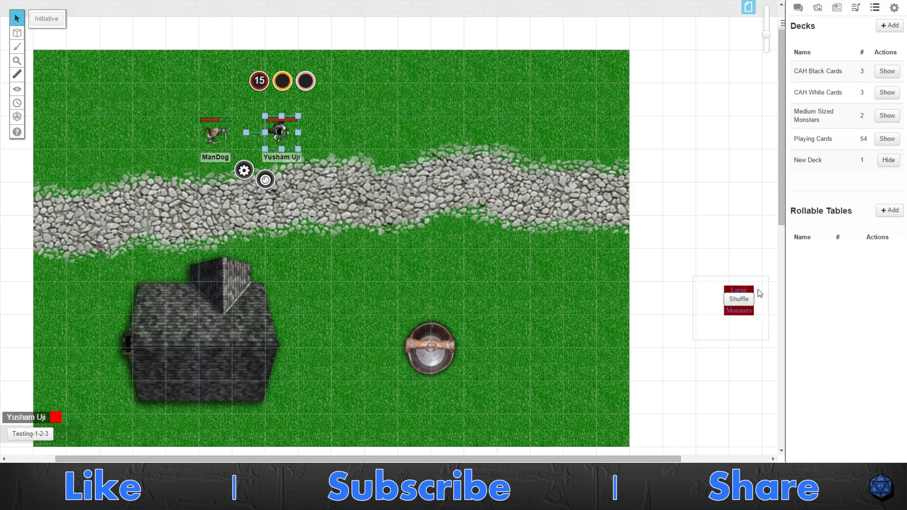
mouse_move(739, 300)
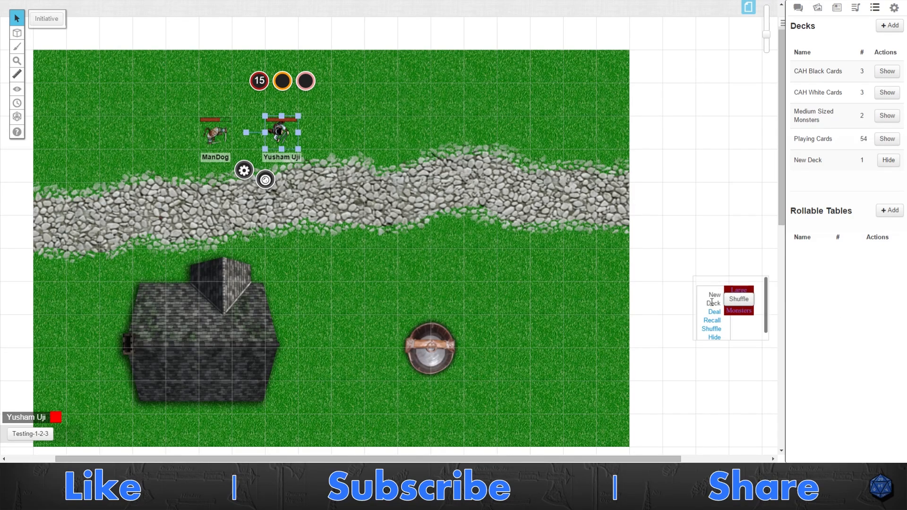
scroll(712, 302, down, 1)
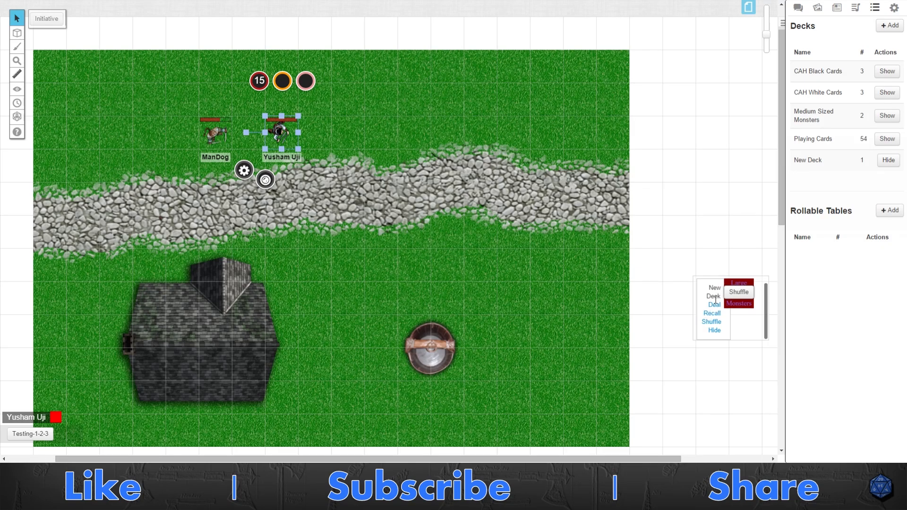
click(714, 305)
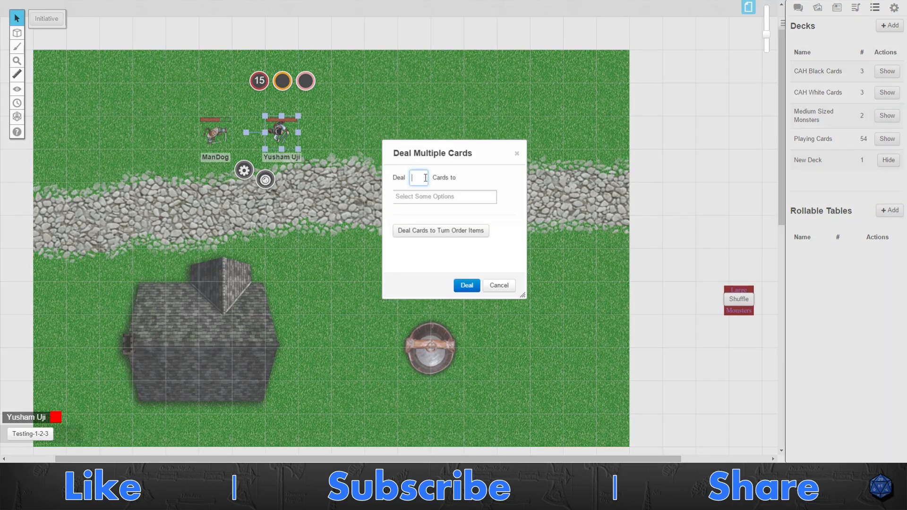
text(1)
click(441, 198)
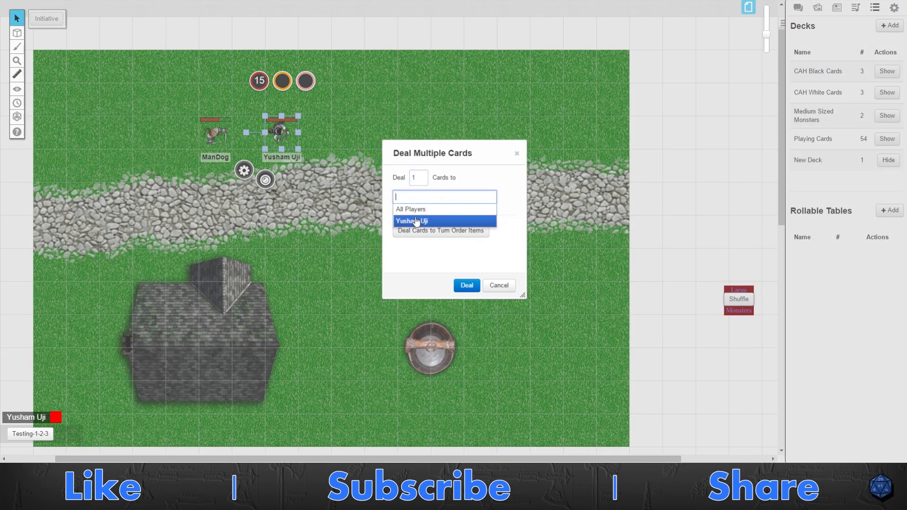
click(416, 221)
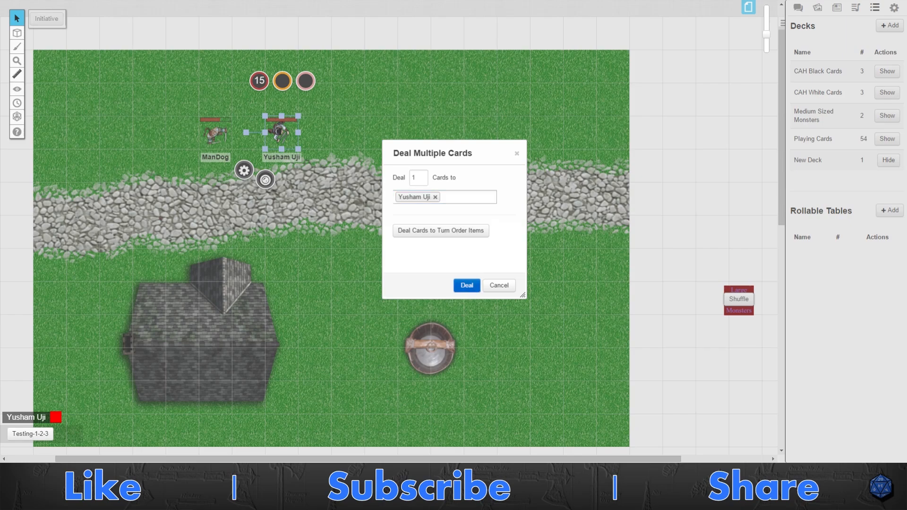
click(467, 285)
mouse_move(739, 300)
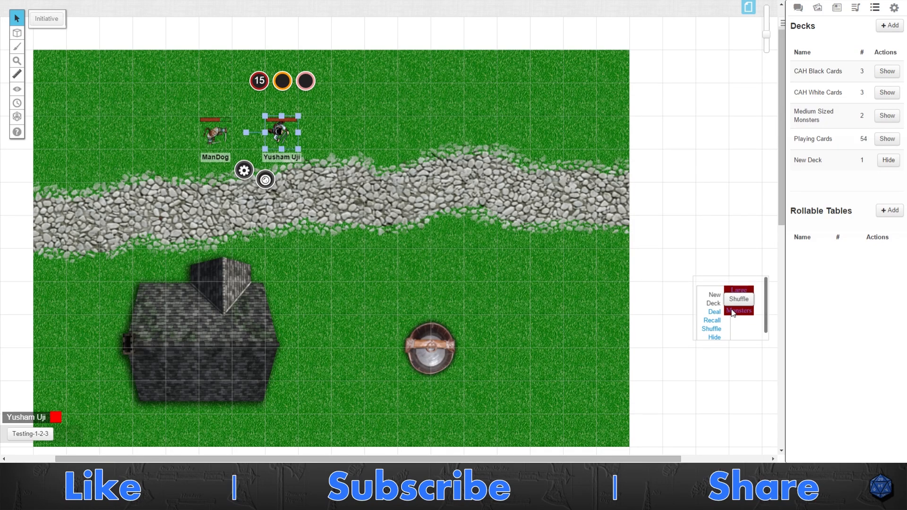
click(886, 162)
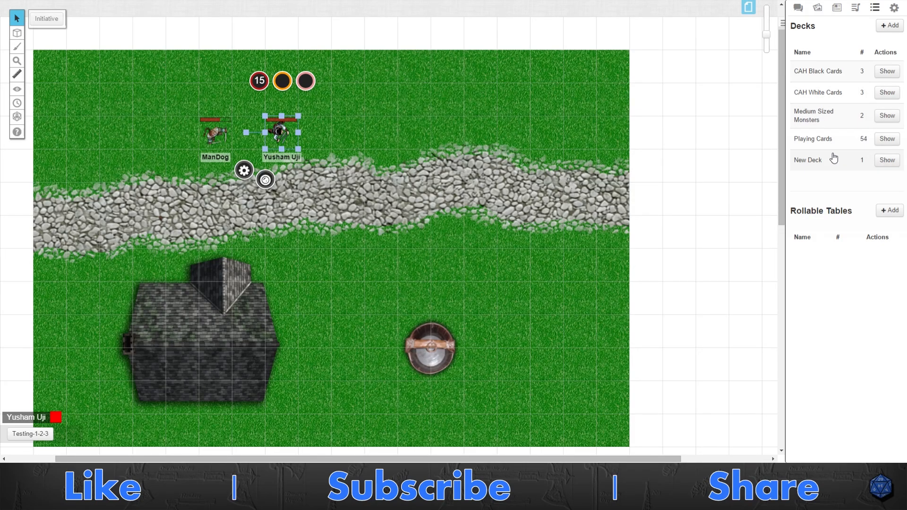
Show the CAH Black and White Cards decks, zoom in, and review then close the Black Cards settings
click(889, 71)
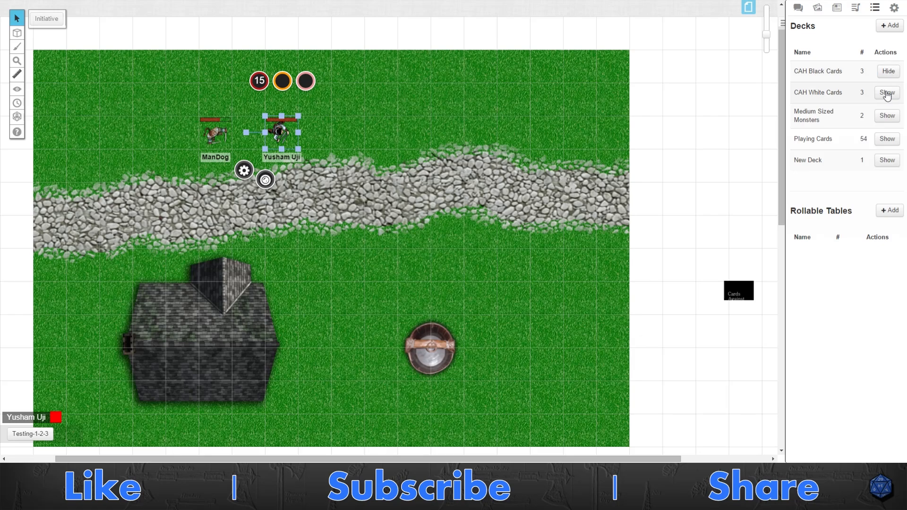
click(888, 92)
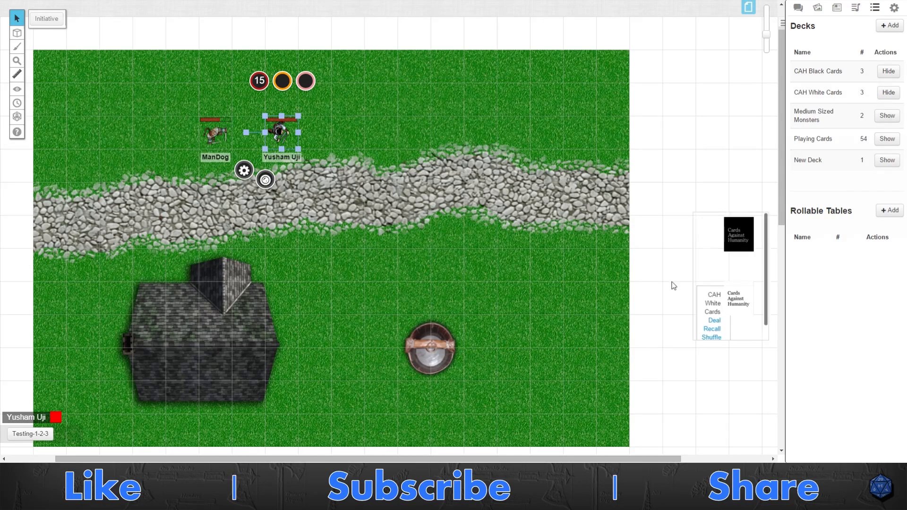
drag(600, 282, 643, 266)
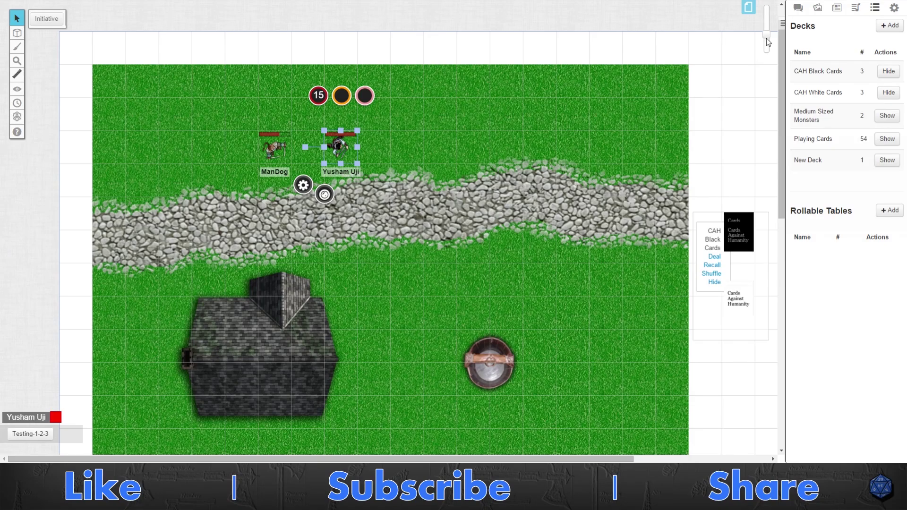
drag(767, 43, 766, 28)
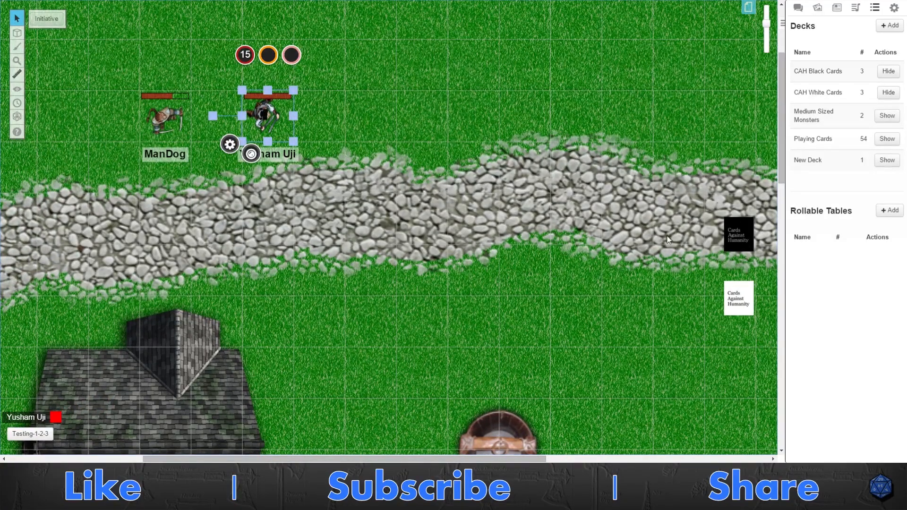
click(822, 72)
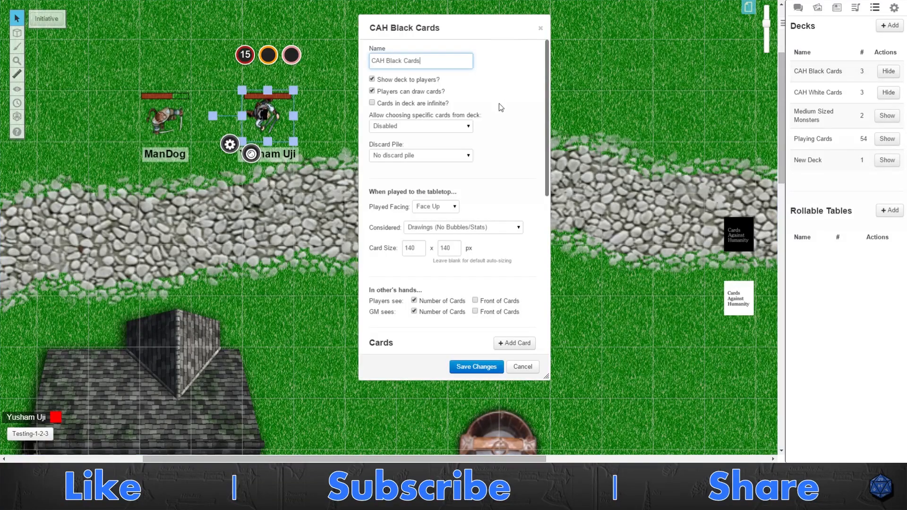
scroll(517, 135, down, 5)
scroll(473, 170, up, 1)
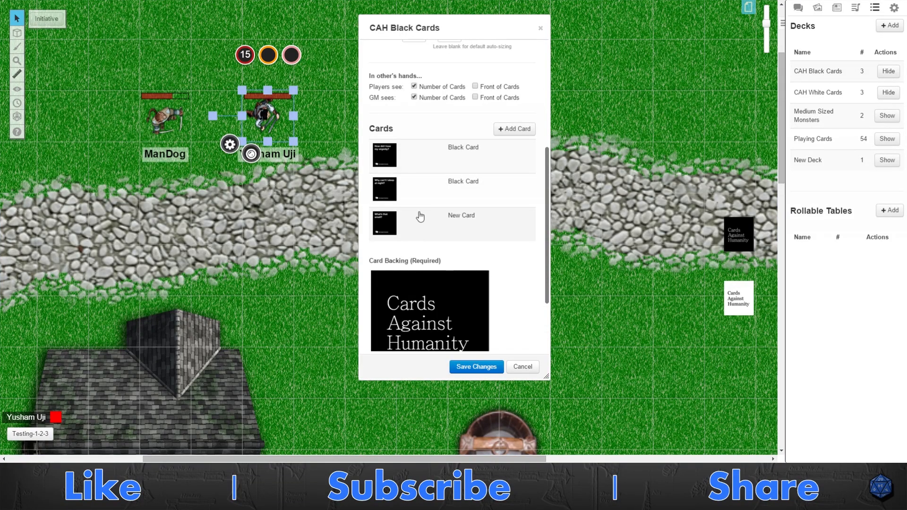
scroll(488, 144, down, 3)
scroll(492, 197, up, 5)
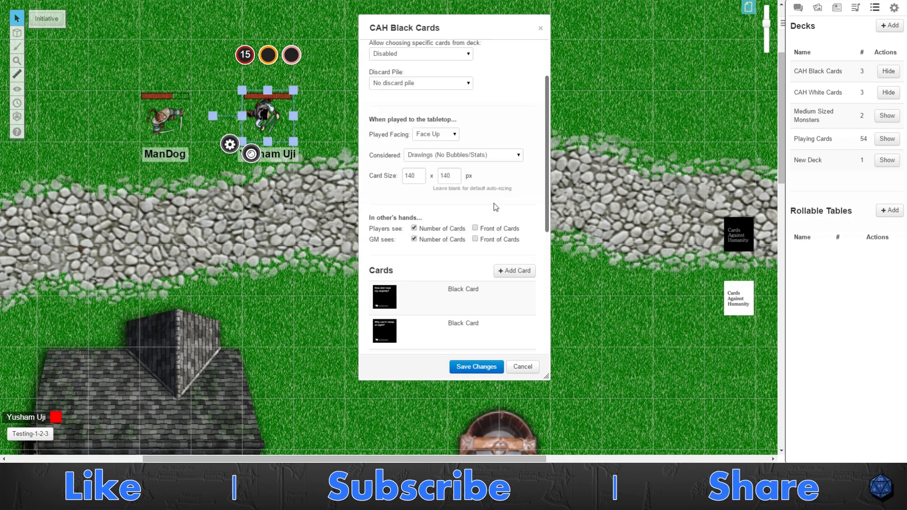
scroll(494, 204, up, 1)
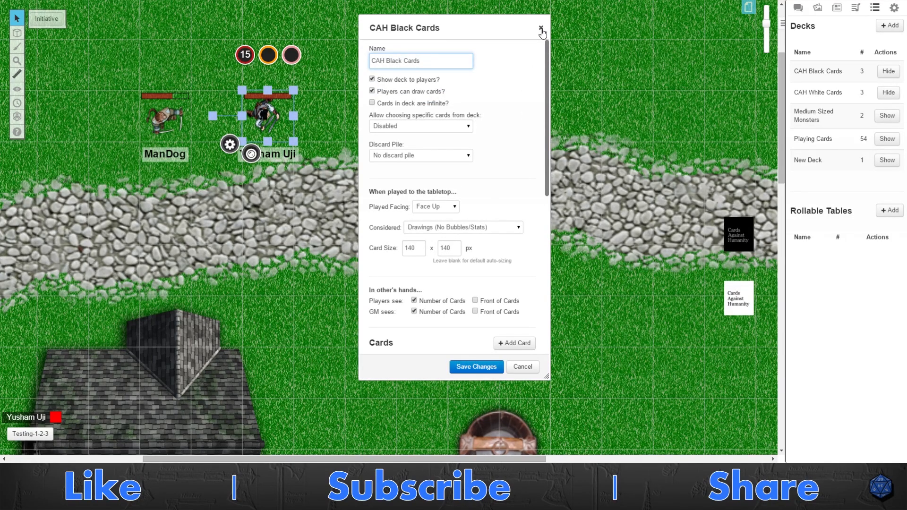
click(541, 30)
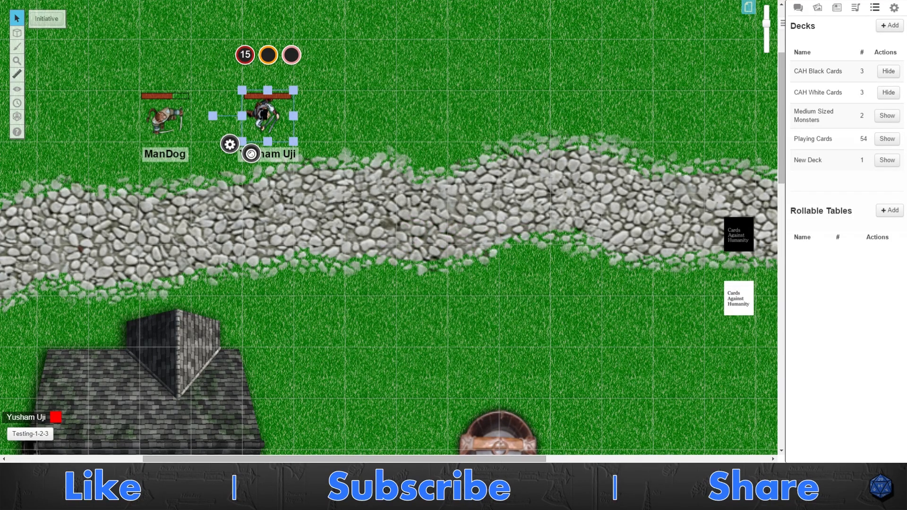
Bring up the black deck's actions, start a multi-card deal, and cancel it
right_click(738, 234)
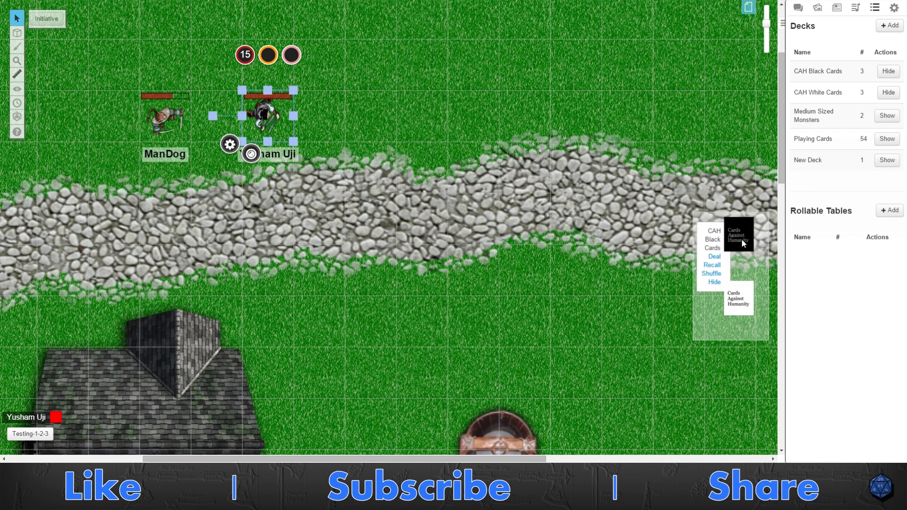
click(649, 207)
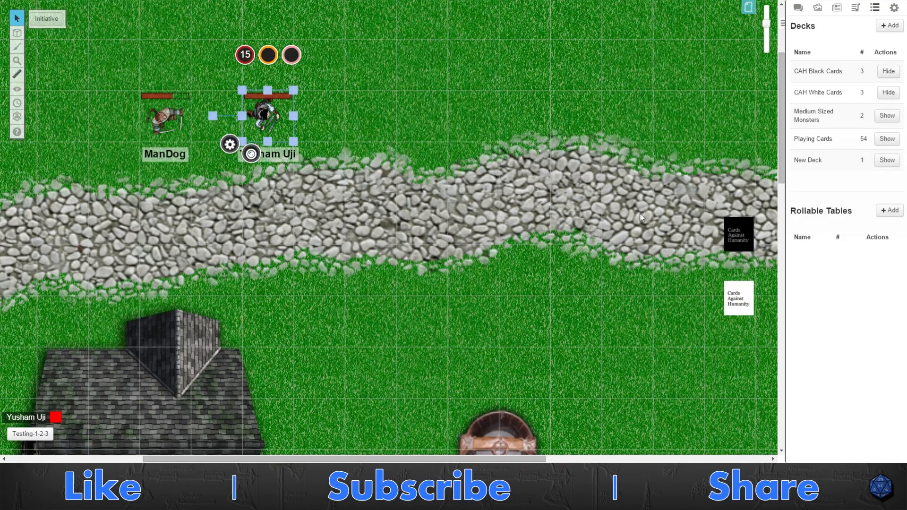
click(609, 219)
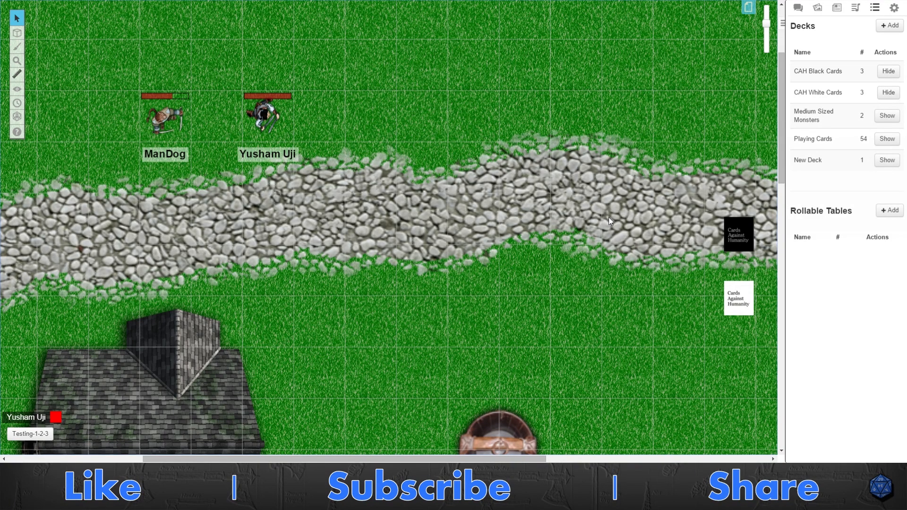
right_click(741, 233)
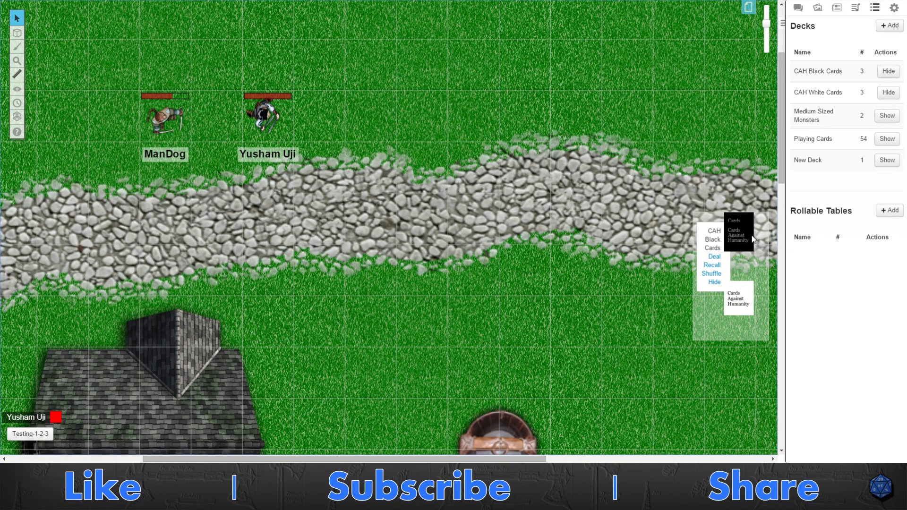
click(714, 258)
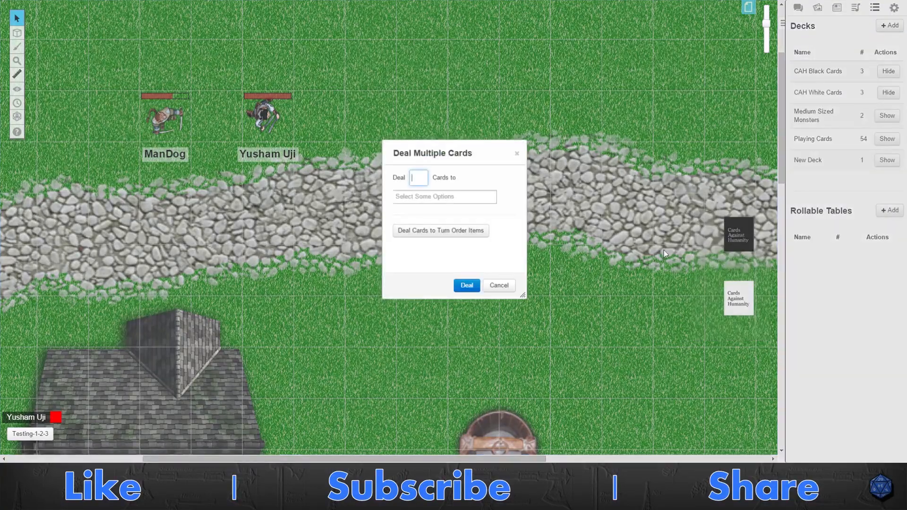
text(2)
key(BackSpace)
click(497, 286)
Draw the top black card "Why can't I sleep at night?" and place it above the stone path
click(733, 231)
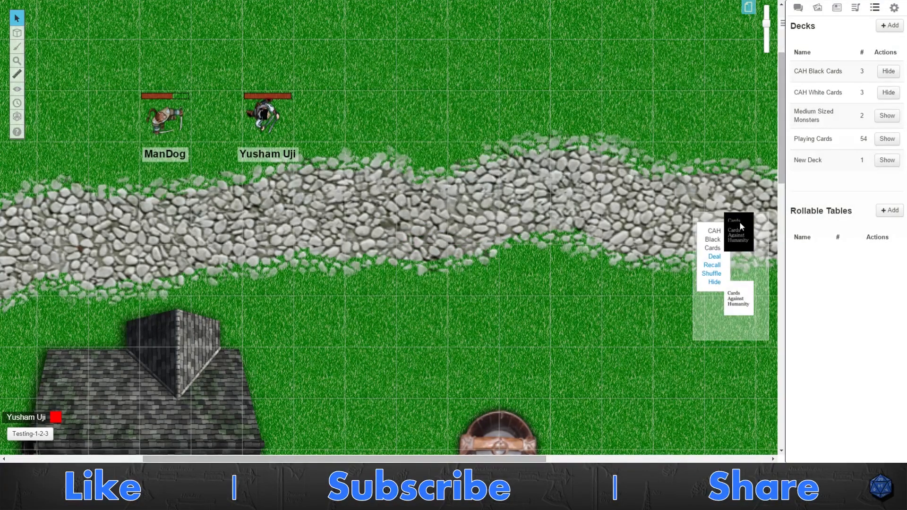
click(743, 237)
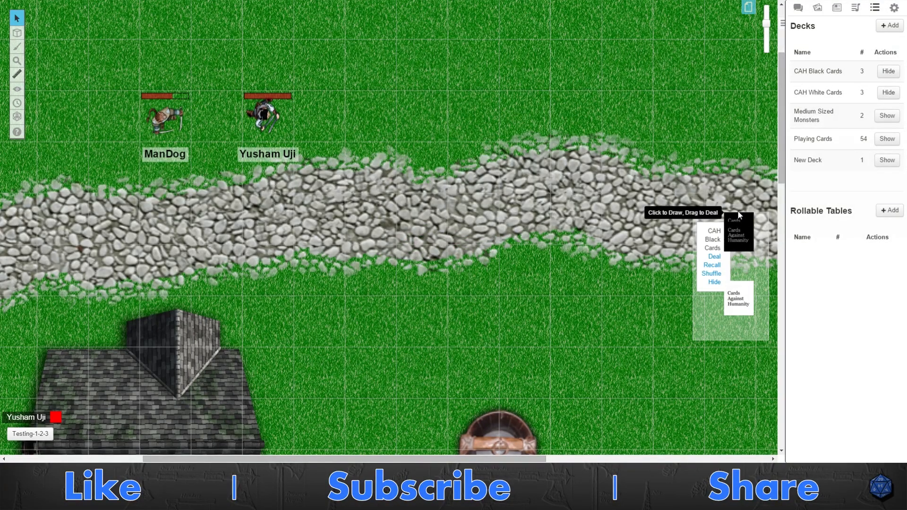
click(740, 228)
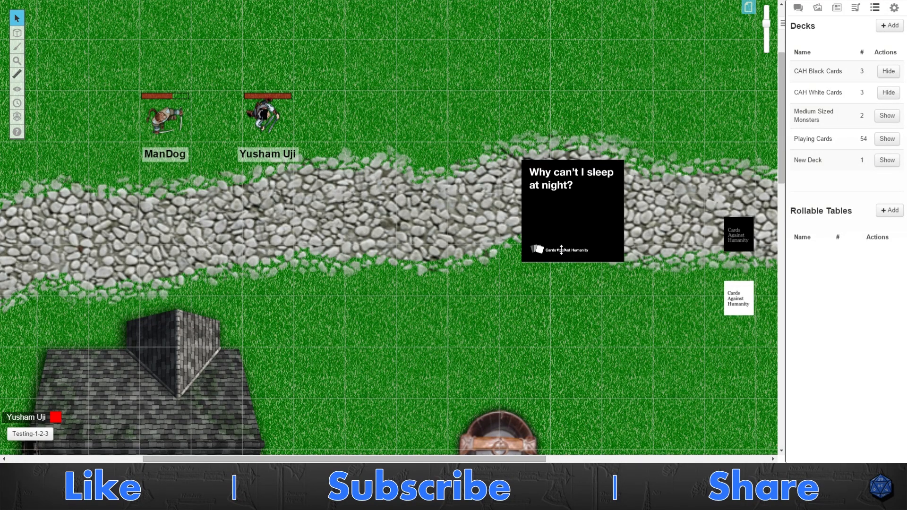
mouse_move(587, 228)
mouse_down()
mouse_move(521, 128)
mouse_move(561, 84)
mouse_move(564, 97)
mouse_up()
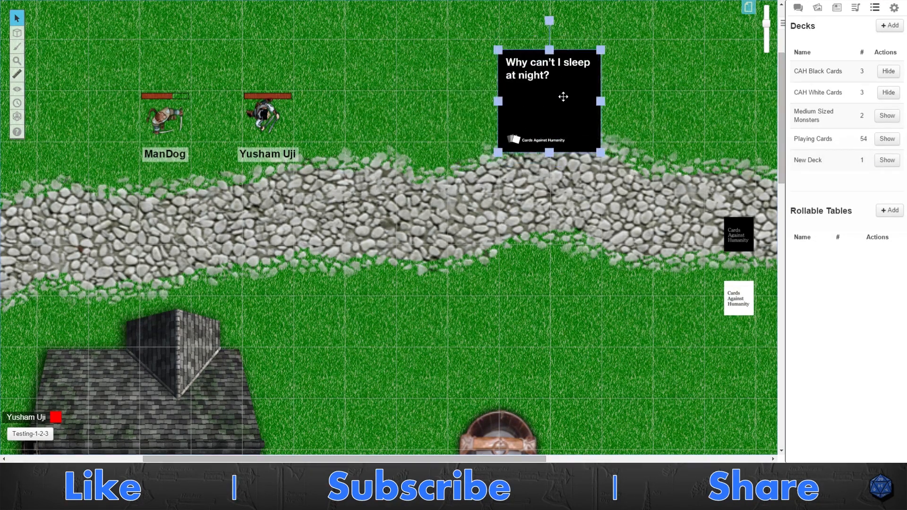
Deal two white cards from the CAH White Cards deck to the listed player
click(648, 186)
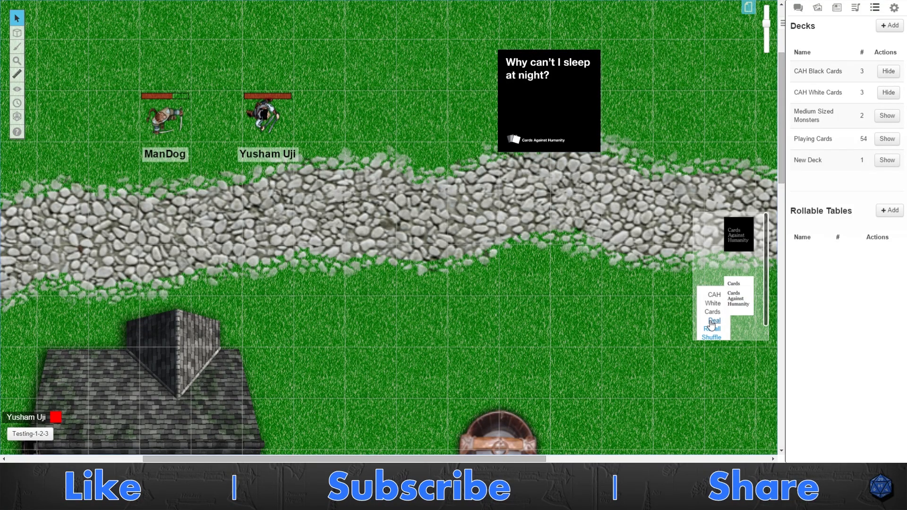
click(714, 321)
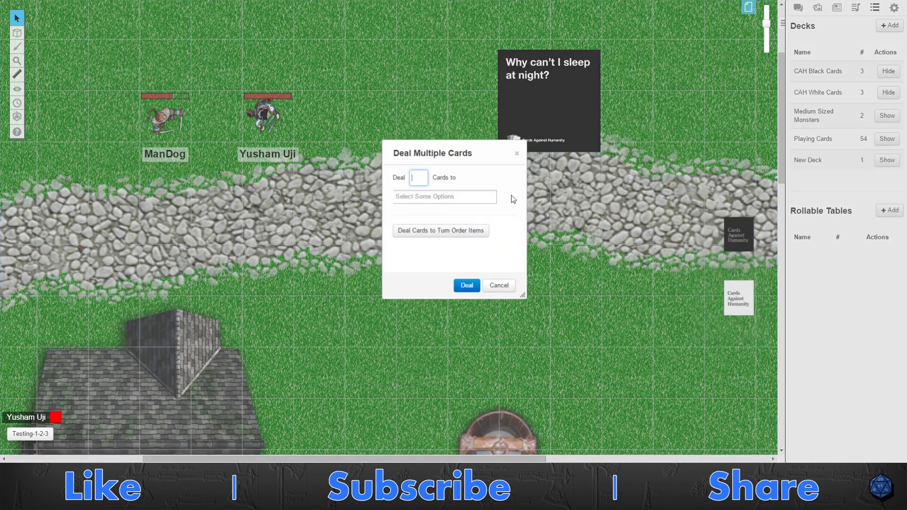
text(2)
click(419, 196)
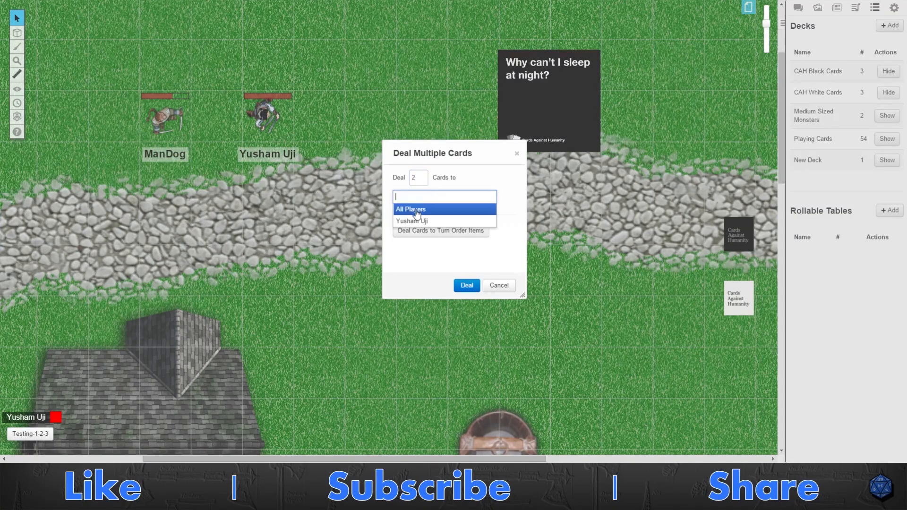
click(415, 222)
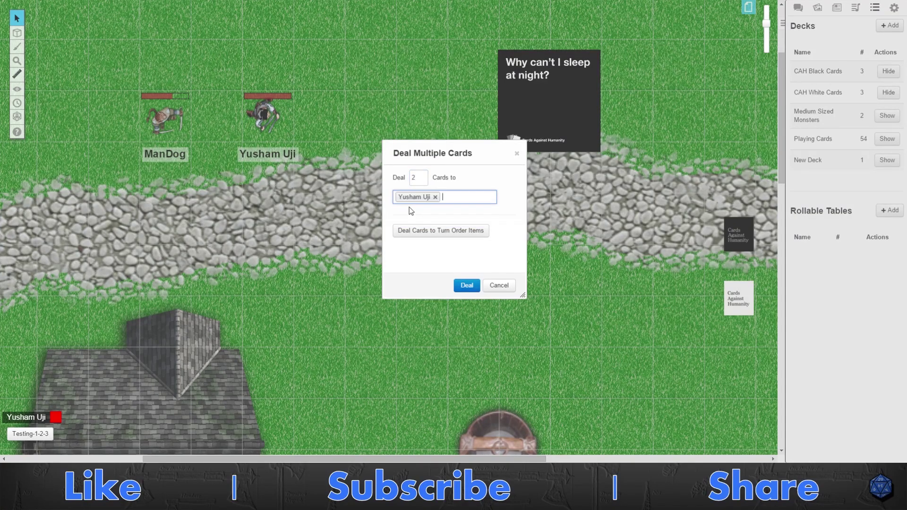
click(477, 285)
Open the turn order tracker and add the ManDog token to it
right_click(262, 105)
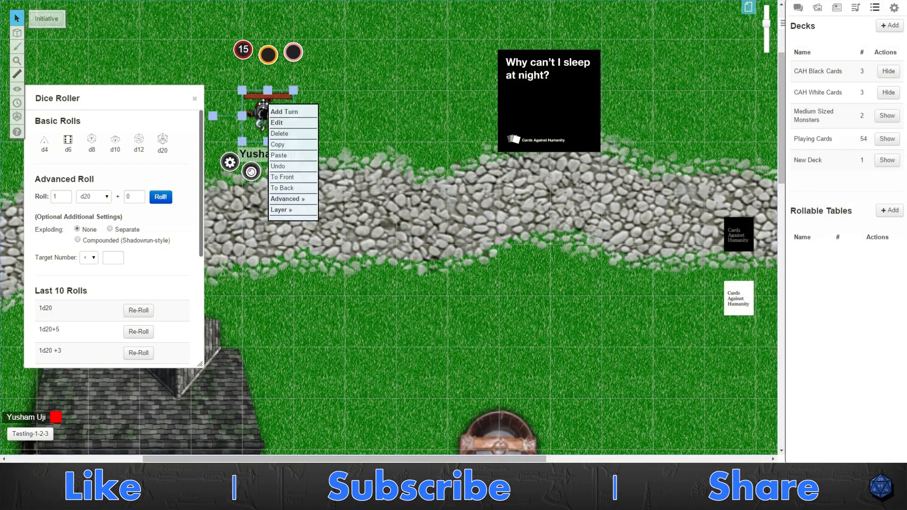
click(302, 113)
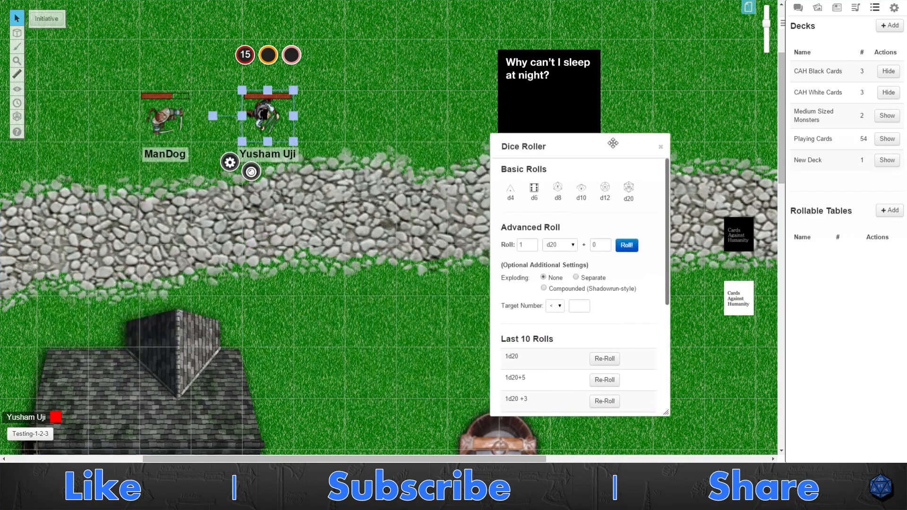
click(17, 88)
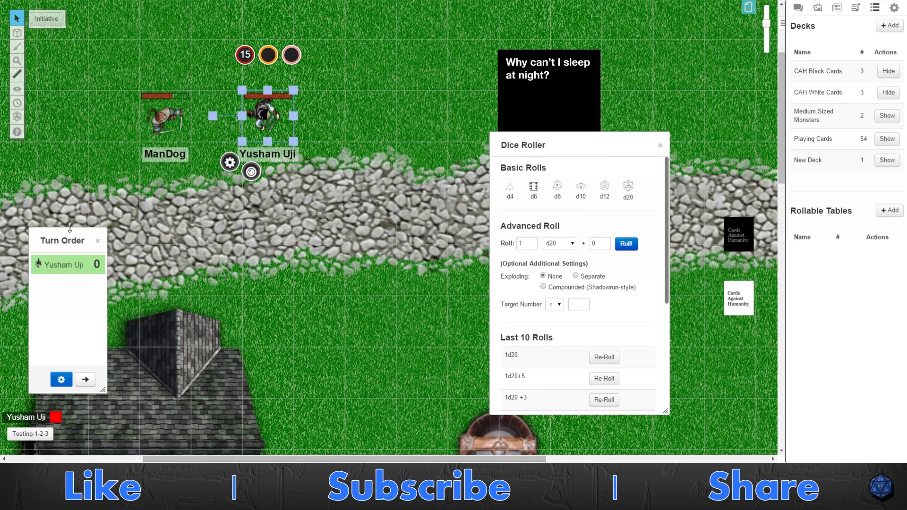
drag(65, 240, 56, 171)
right_click(273, 117)
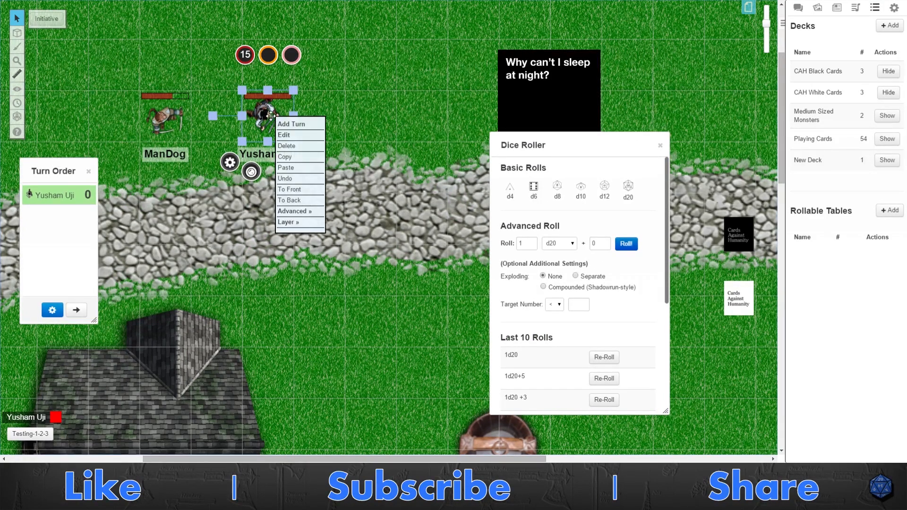
right_click(166, 130)
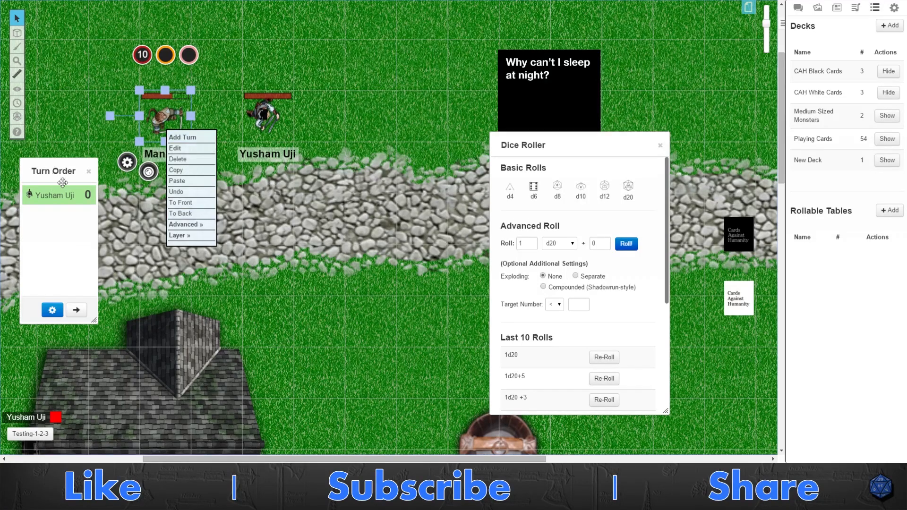
click(193, 139)
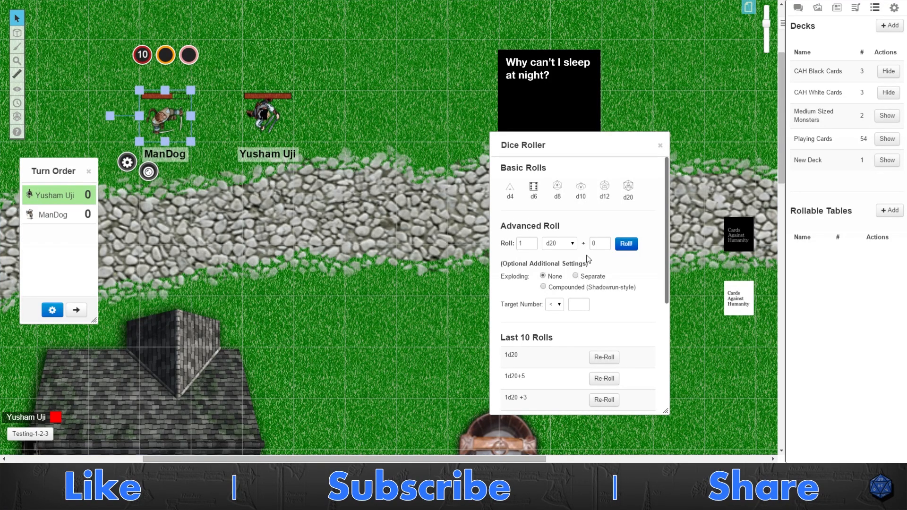
Glance at the Playing Cards deck settings and put the deck on the table
click(813, 138)
click(540, 29)
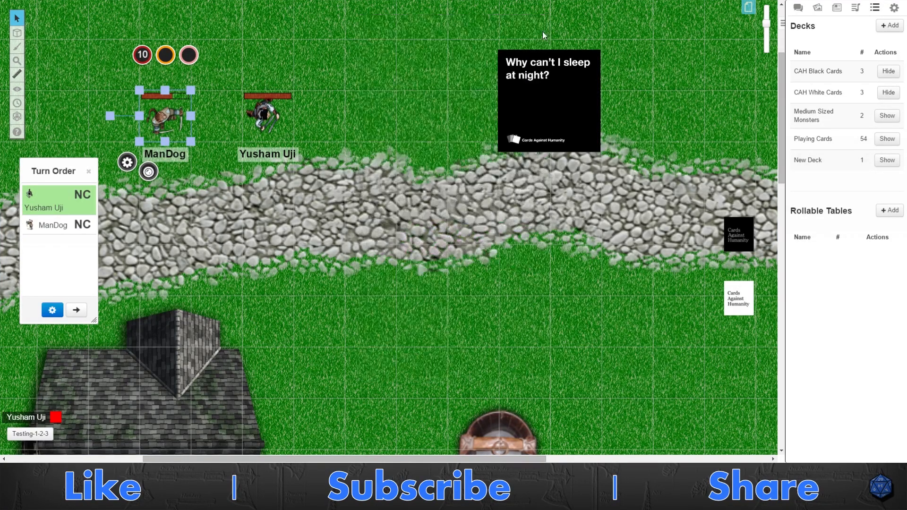
click(888, 139)
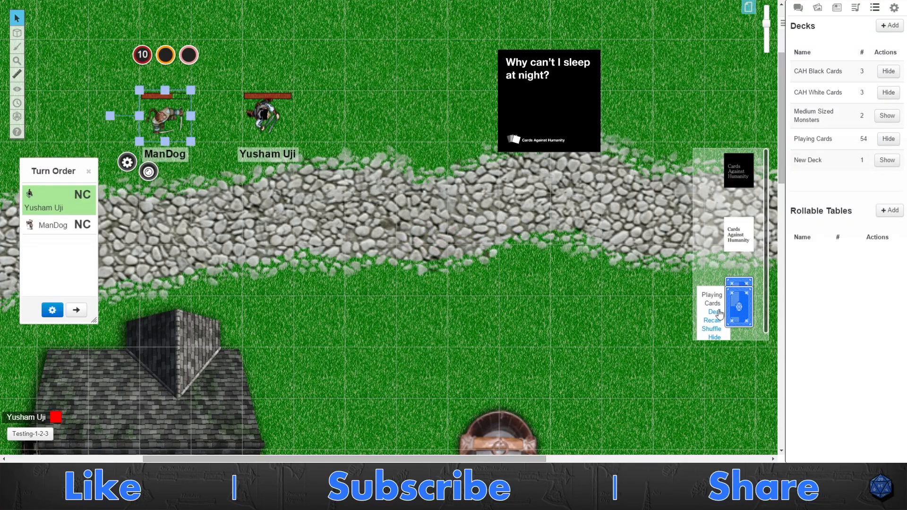
Deal one playing card to each turn-order entry (5♥, K♠) and close the turn order
click(715, 313)
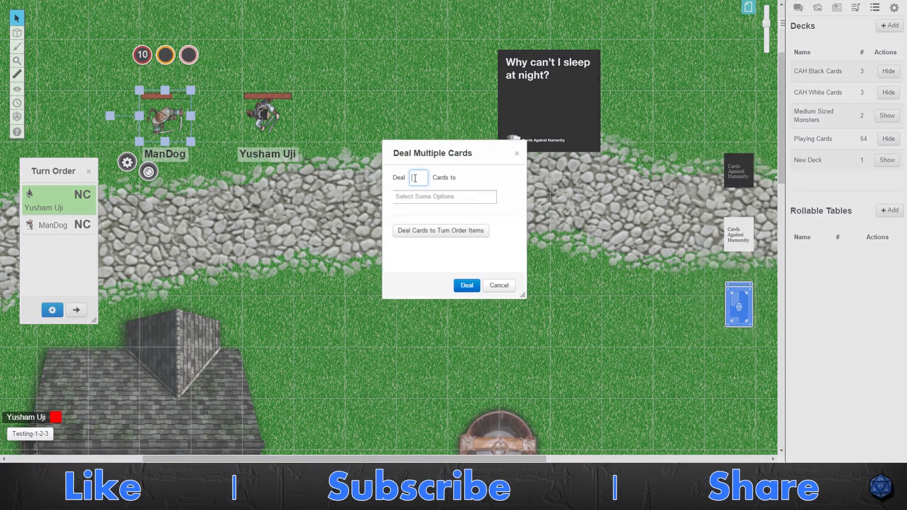
click(451, 195)
click(425, 210)
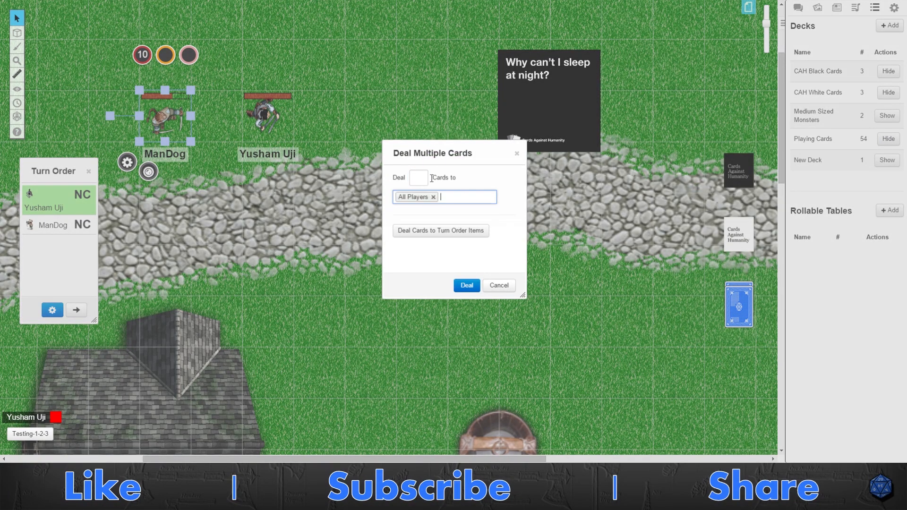
click(420, 178)
text(1)
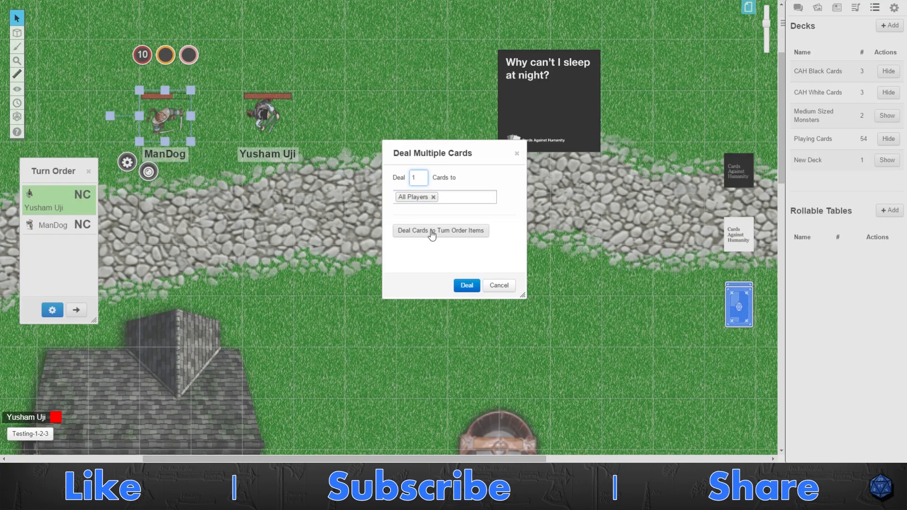
click(429, 231)
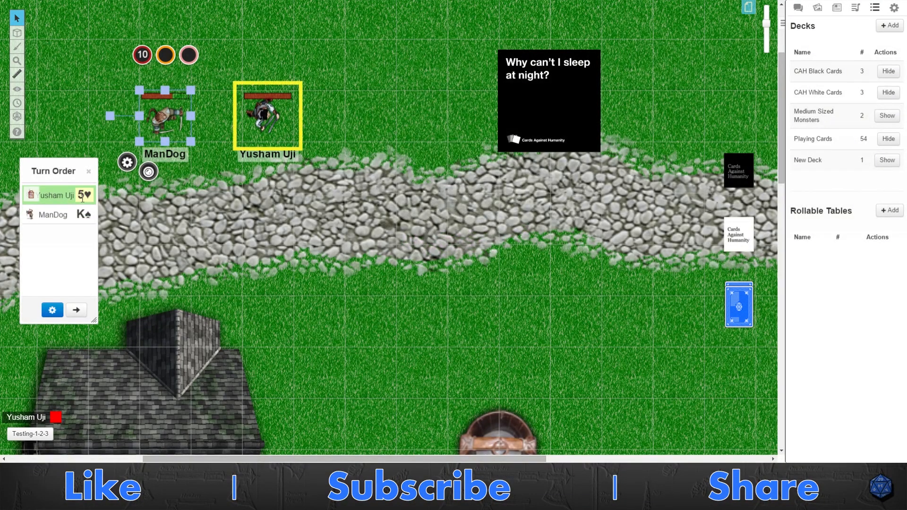
mouse_move(56, 195)
click(93, 195)
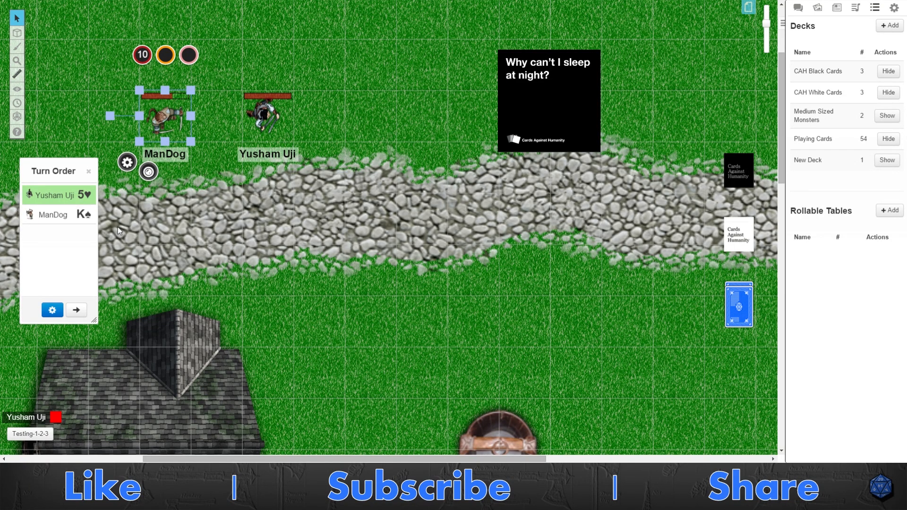
click(89, 172)
mouse_move(739, 305)
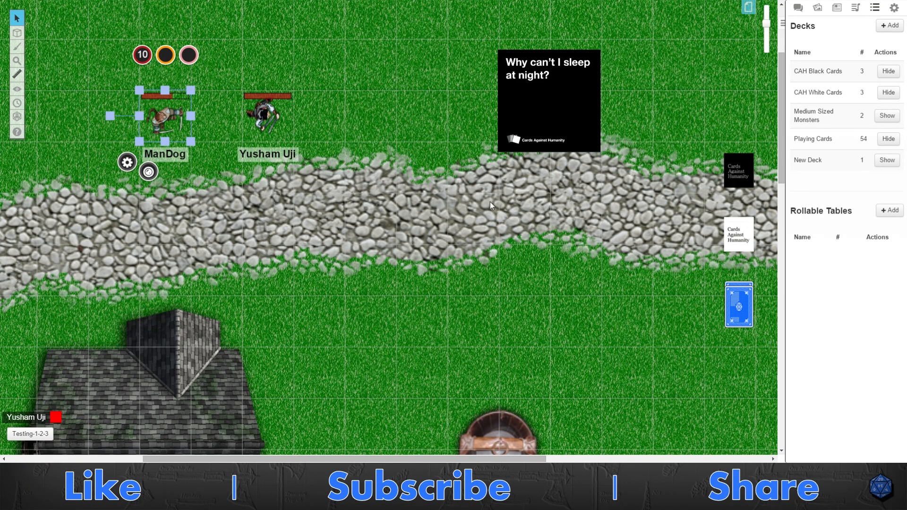
Cancel the first deal attempt and take the Playing Cards deck off the table
click(713, 313)
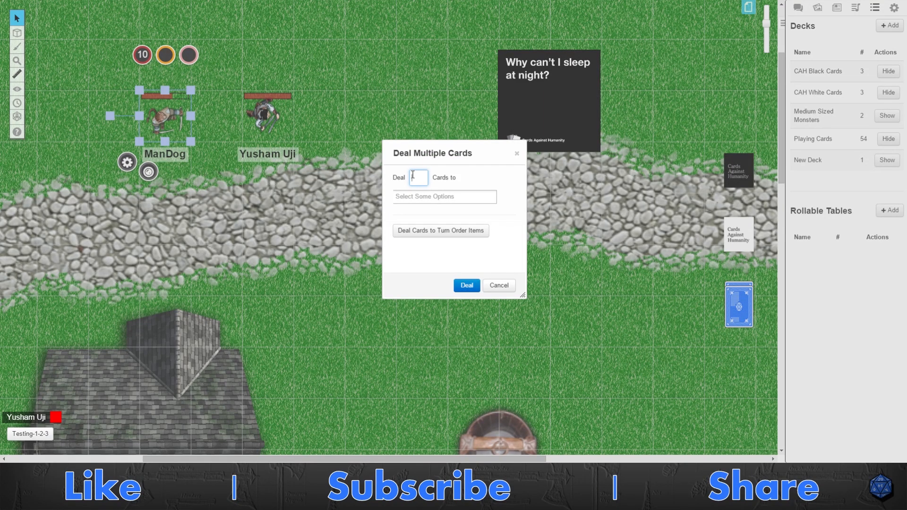
click(509, 286)
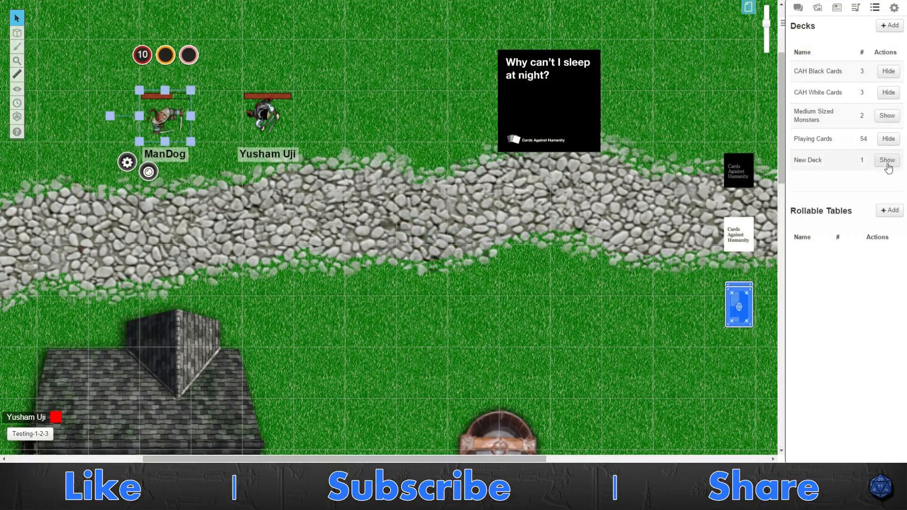
click(888, 139)
mouse_move(738, 234)
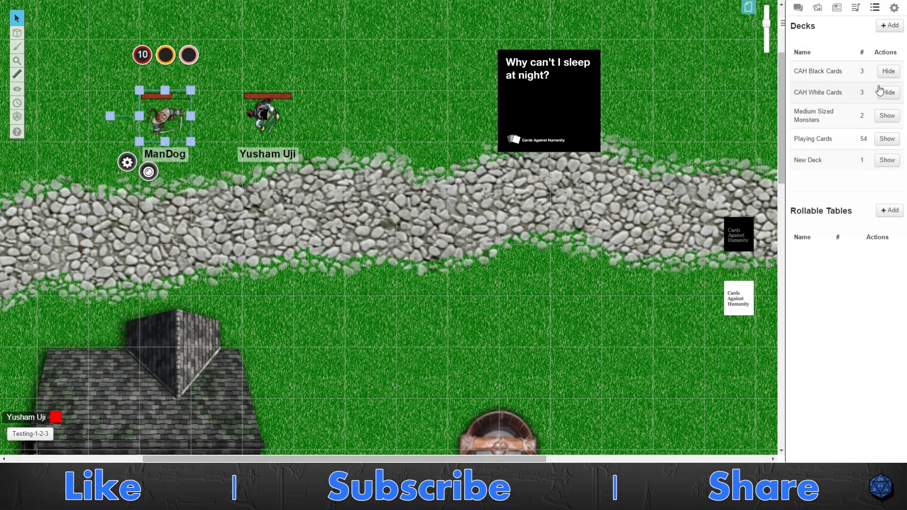
click(713, 321)
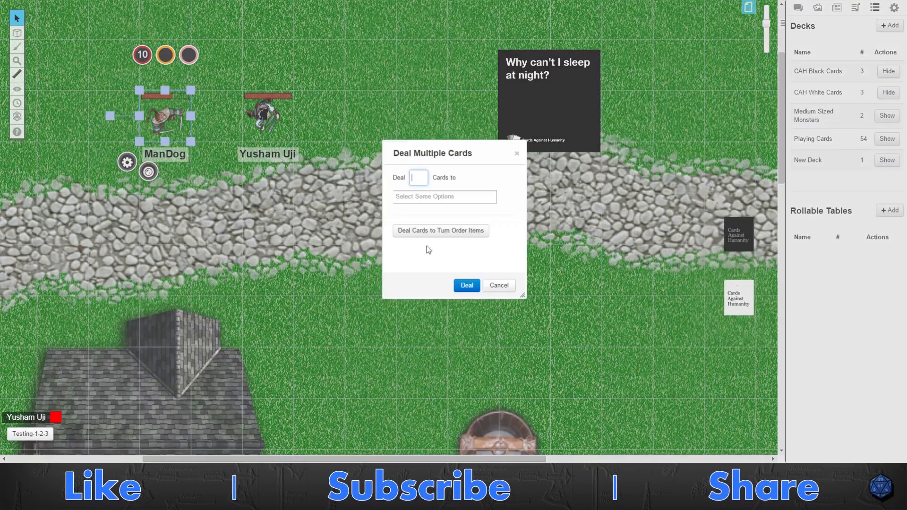
text(2)
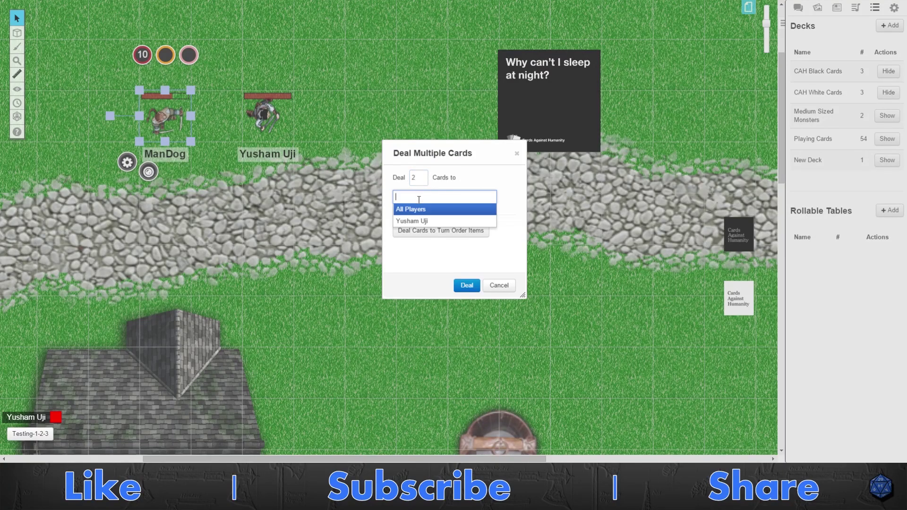
click(421, 196)
click(425, 223)
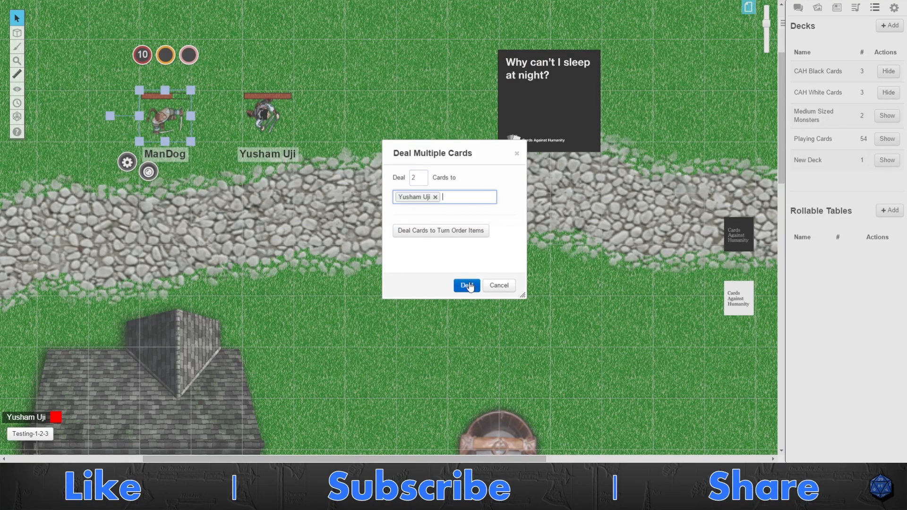
mouse_move(739, 298)
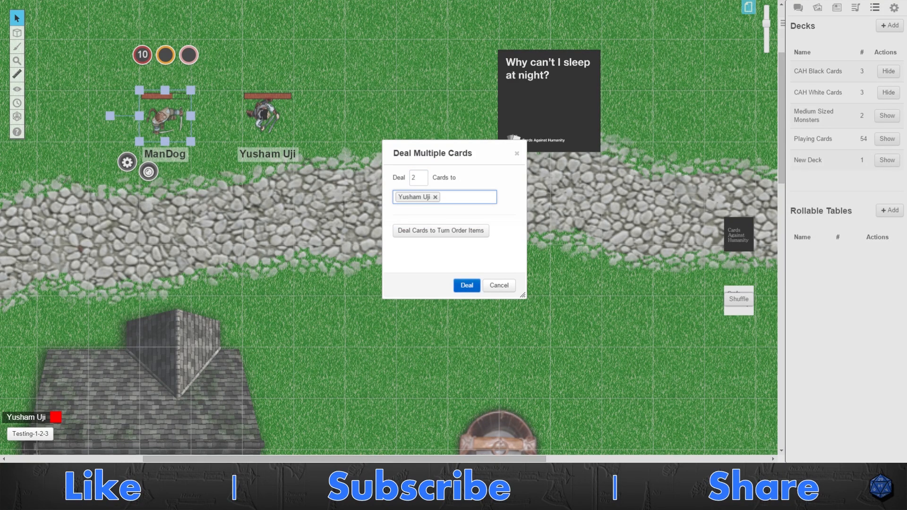
key(Return)
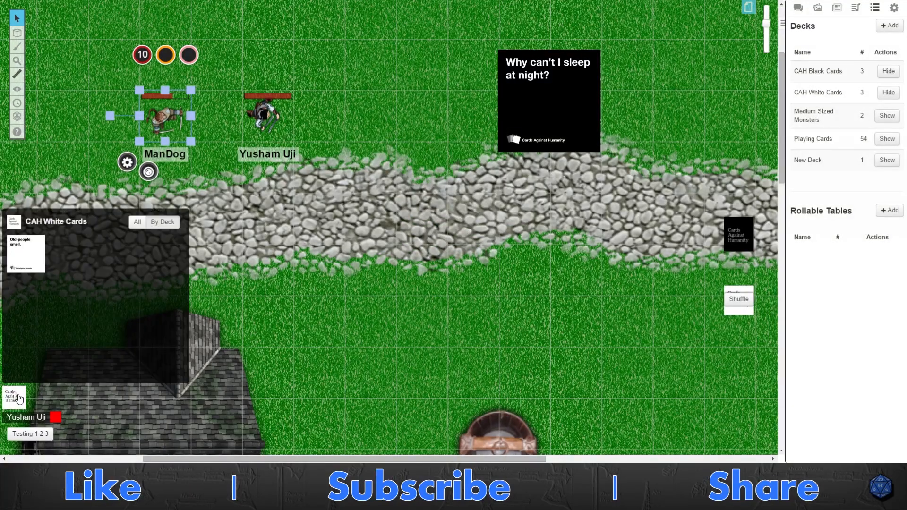
Play the 'Old-people smell.' card from the hand onto the middle of the map
drag(38, 256, 605, 144)
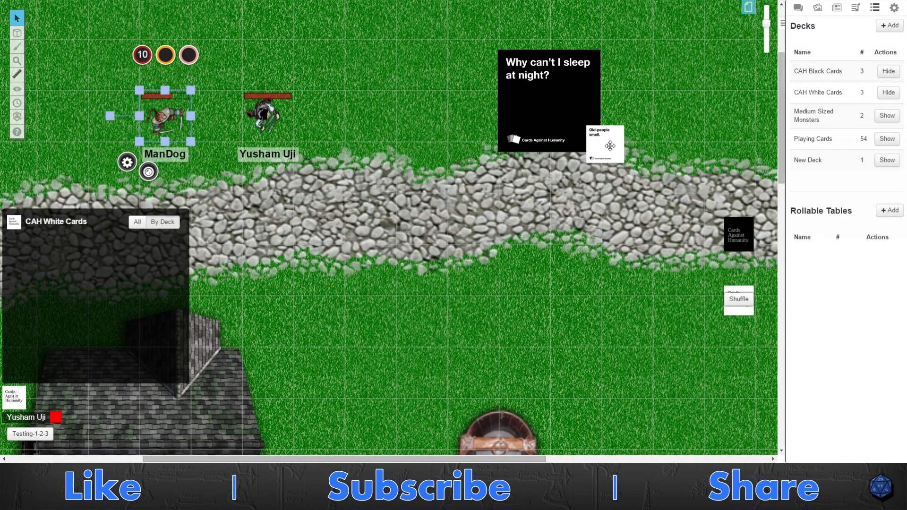
drag(648, 195, 411, 170)
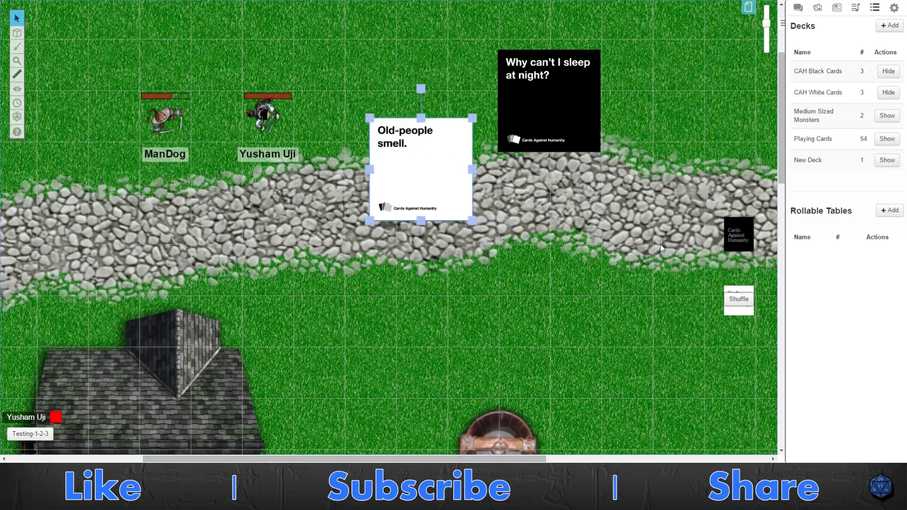
Remove 'Old-people smell.' from the map and shuffle the white deck
key(Delete)
click(738, 299)
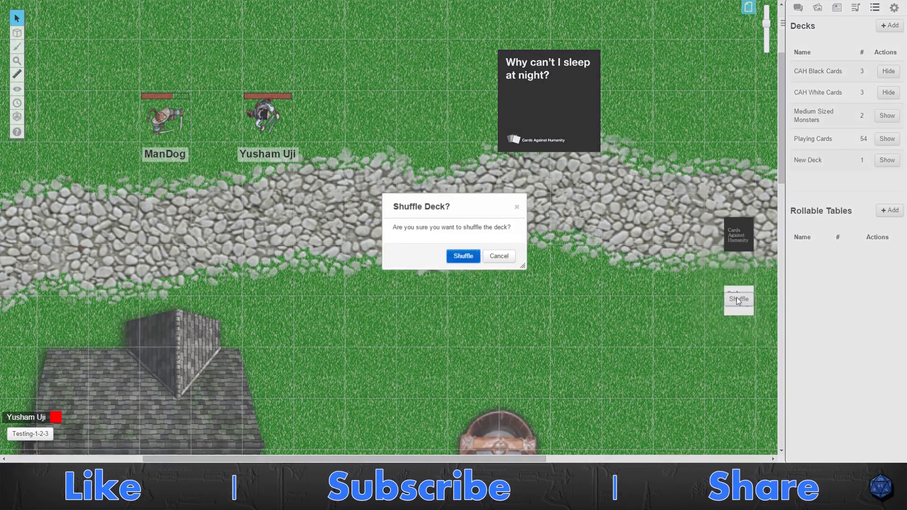
click(456, 259)
mouse_move(738, 299)
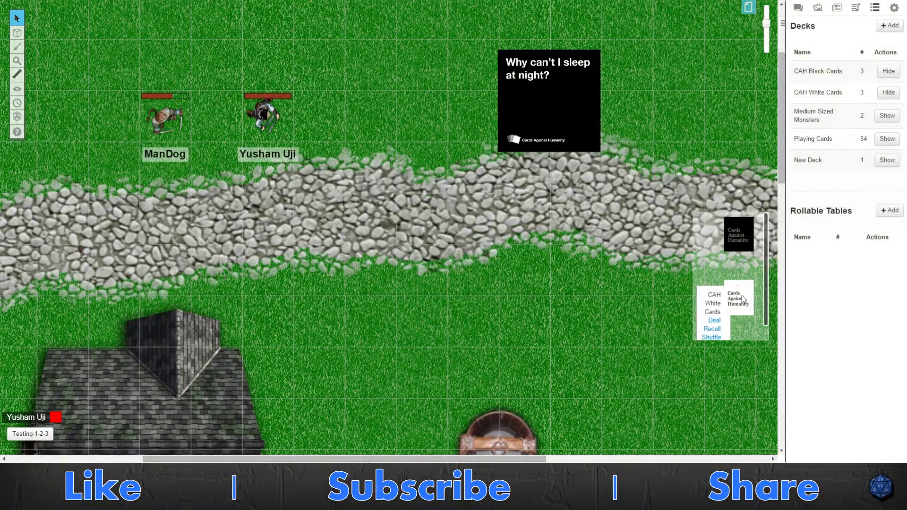
click(718, 322)
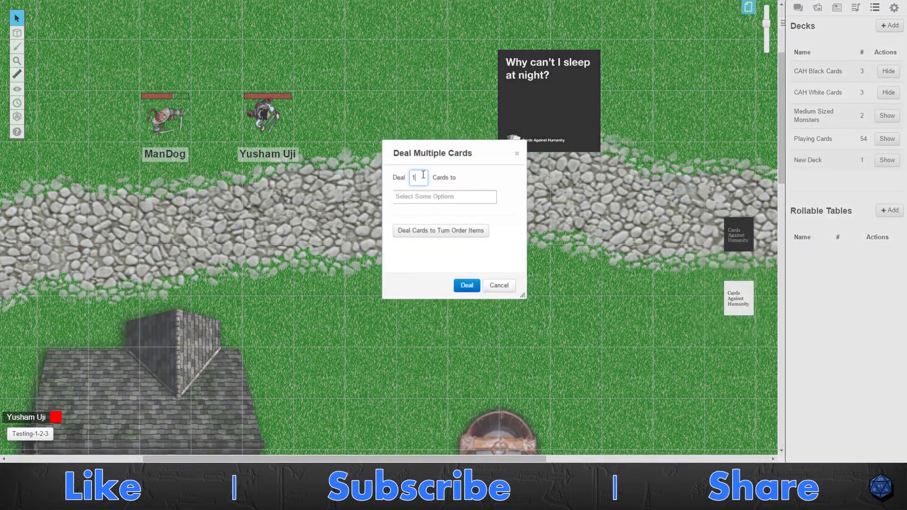
click(444, 196)
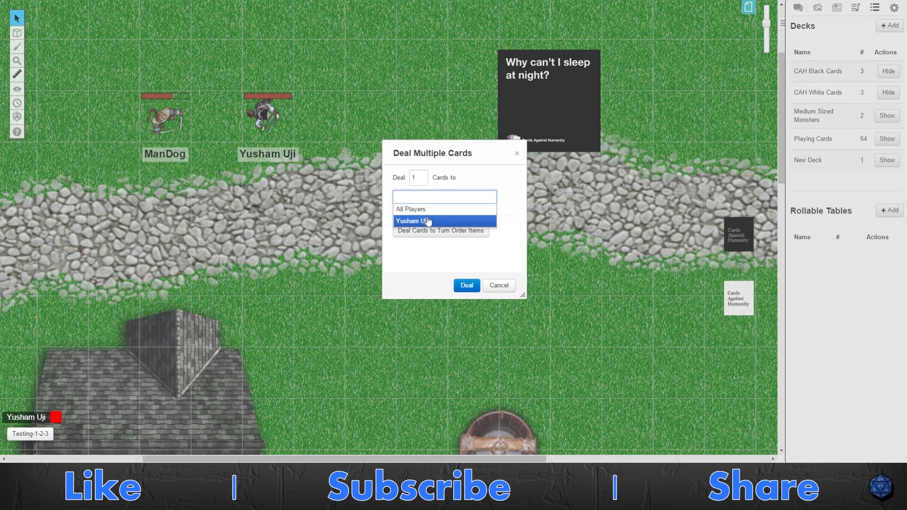
click(425, 220)
click(468, 285)
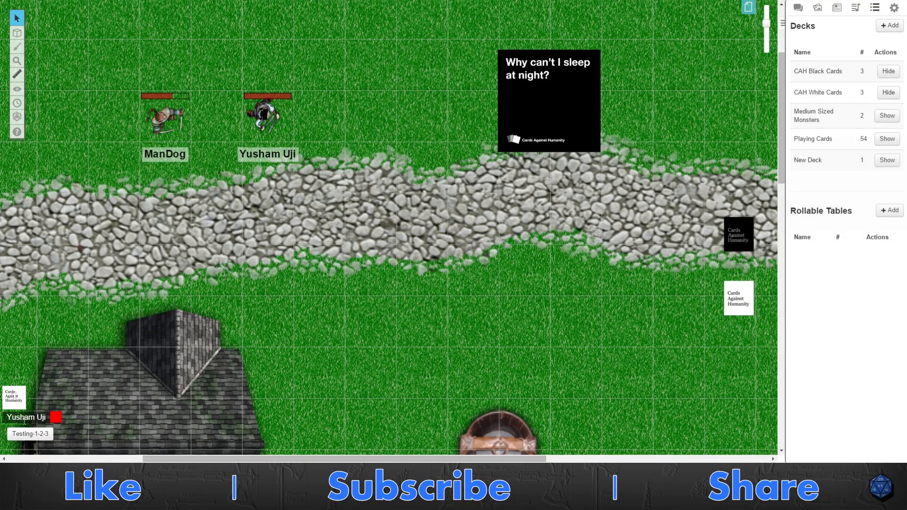
click(21, 400)
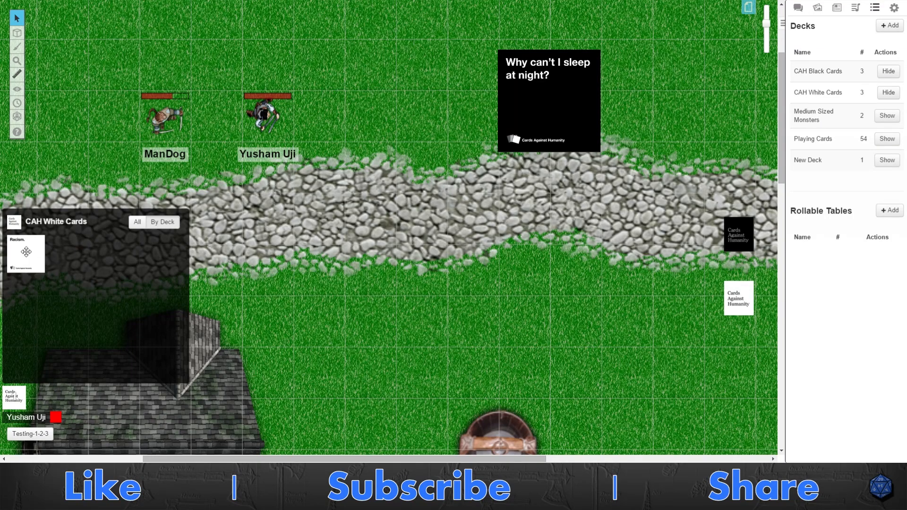
drag(26, 251, 439, 191)
drag(456, 239, 398, 115)
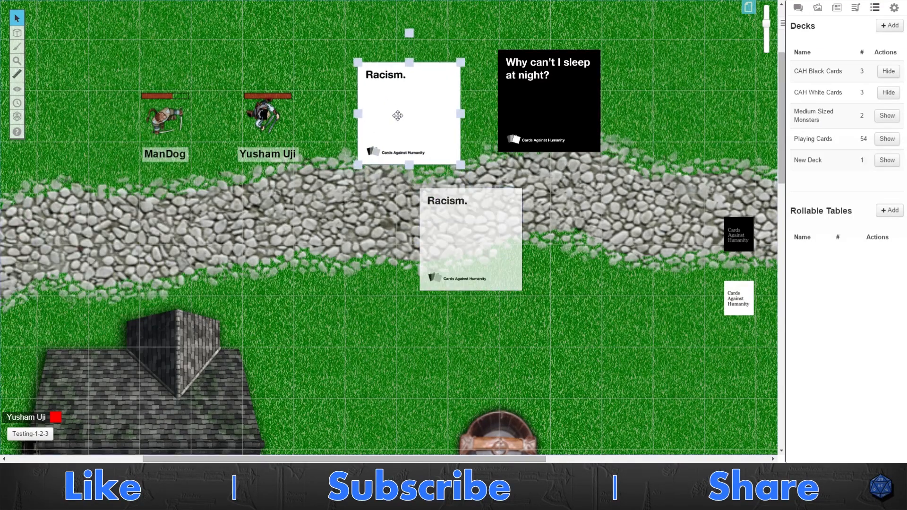
click(406, 191)
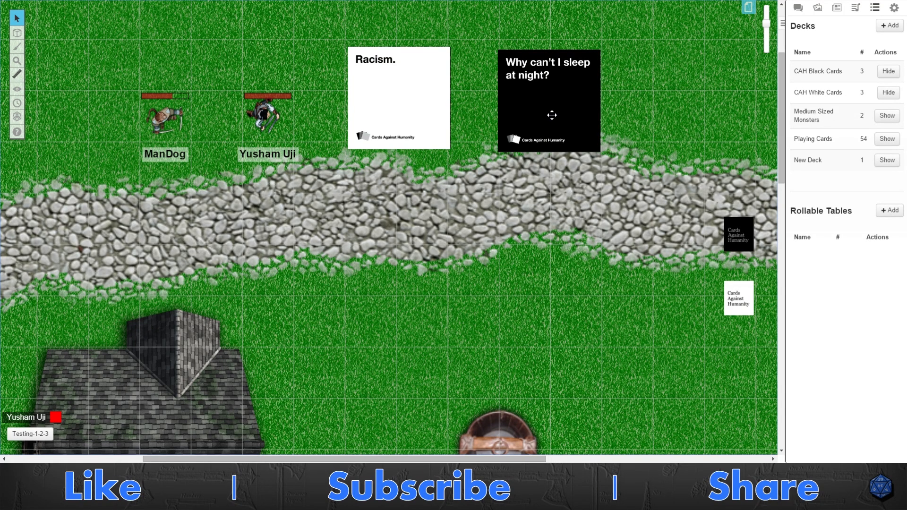
scroll(709, 297, down, 1)
right_click(730, 291)
Review the white deck's recall overview, then recall all black cards into their deck
click(709, 331)
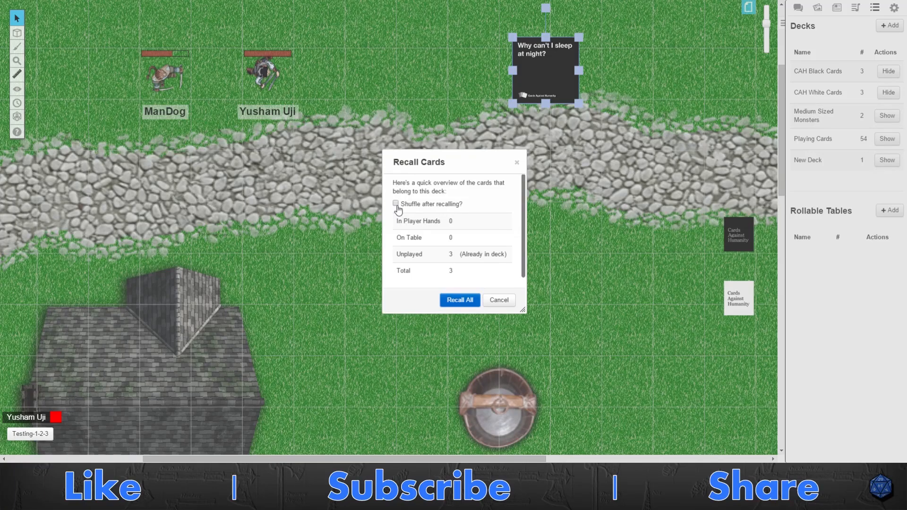
click(457, 300)
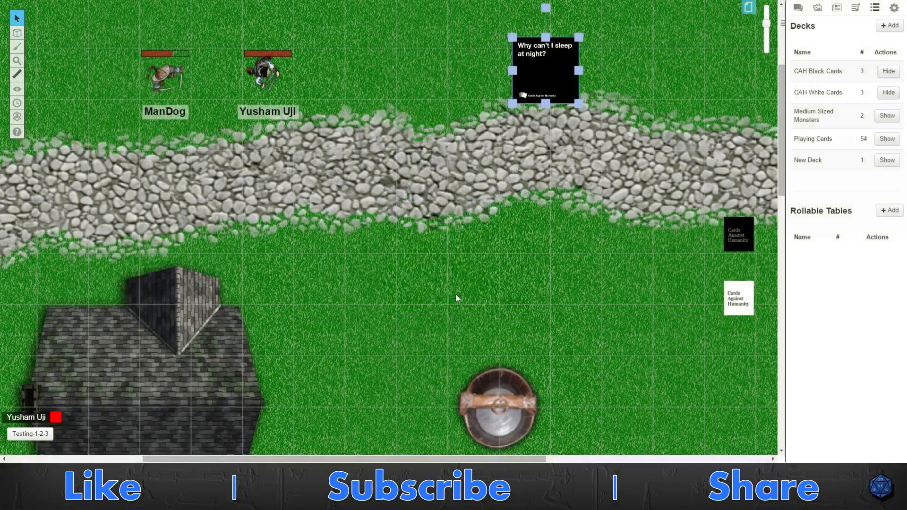
mouse_move(739, 234)
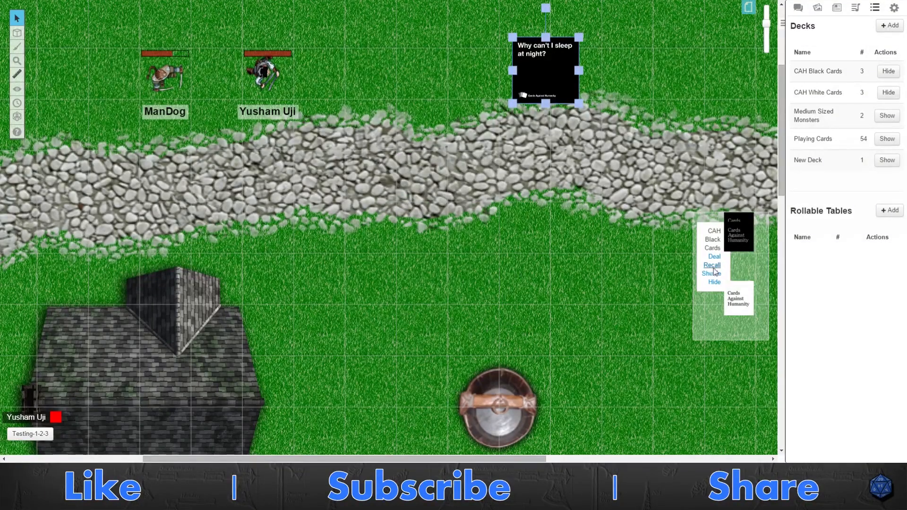
click(714, 265)
click(445, 299)
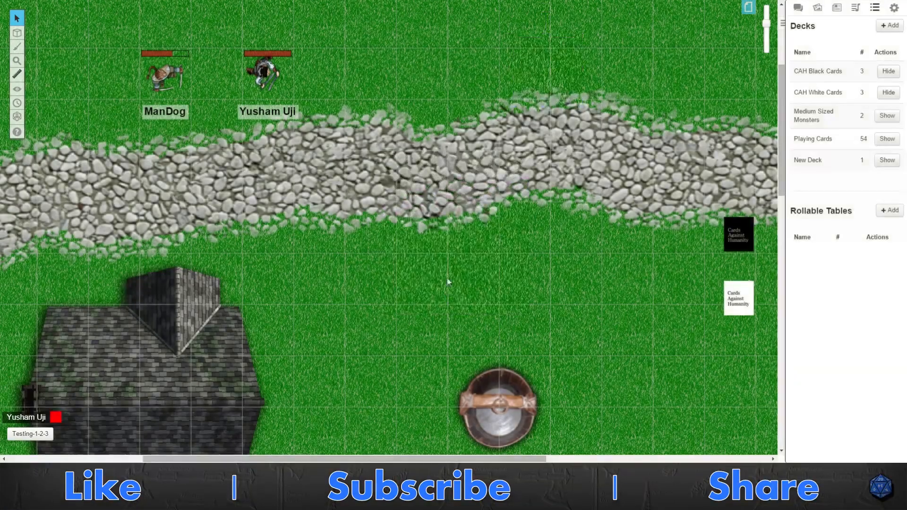
Shuffle the black CAH deck and take it off the table
click(711, 274)
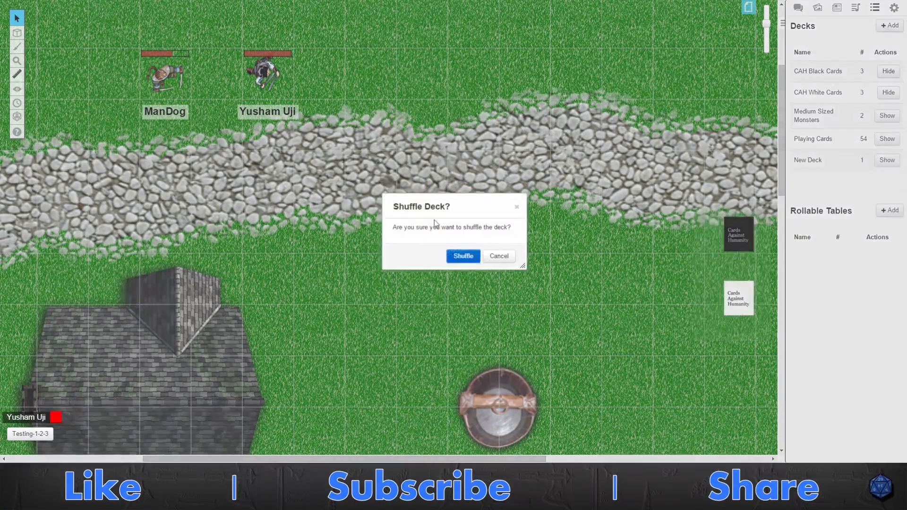
click(462, 256)
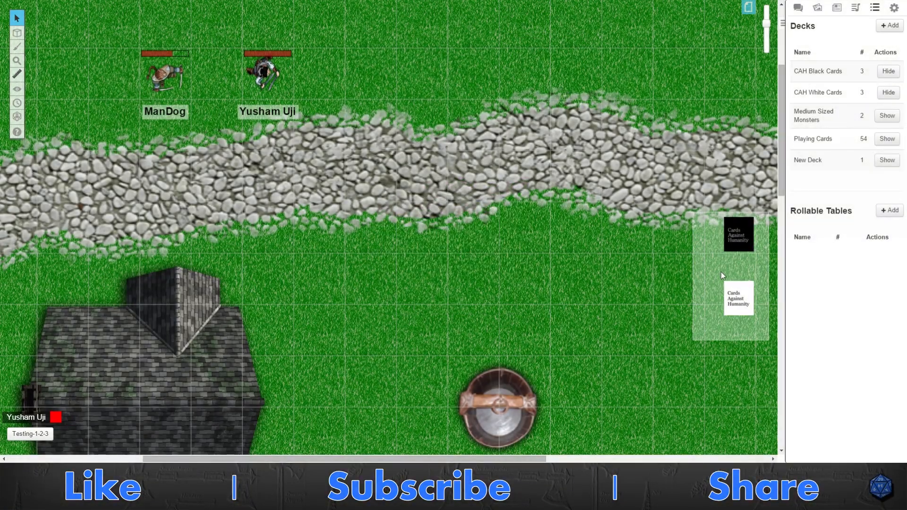
click(715, 282)
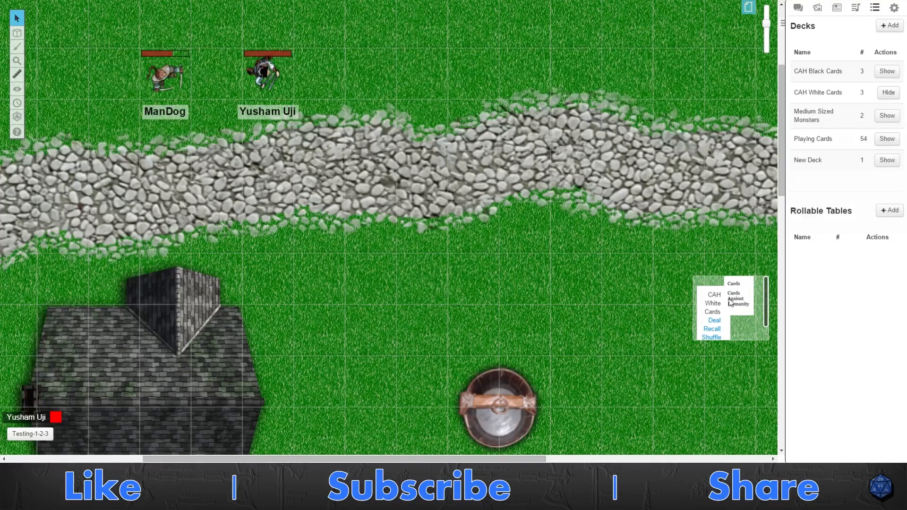
click(815, 116)
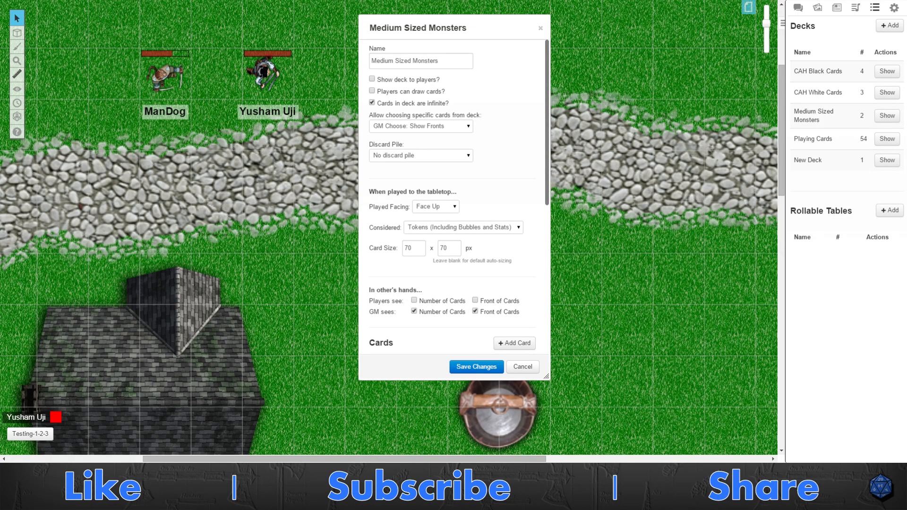
Show the Medium Sized Monsters deck on the tabletop and review its card-choosing and discard settings
triple_click(384, 67)
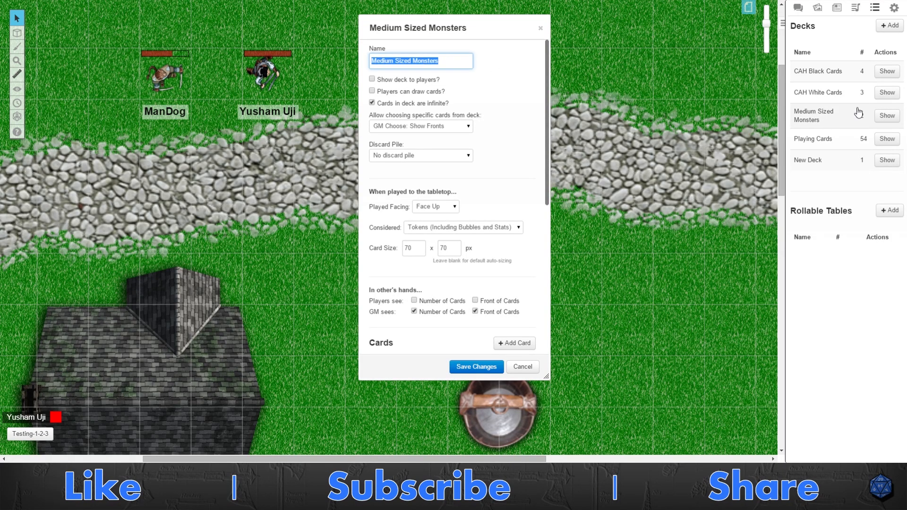
click(887, 115)
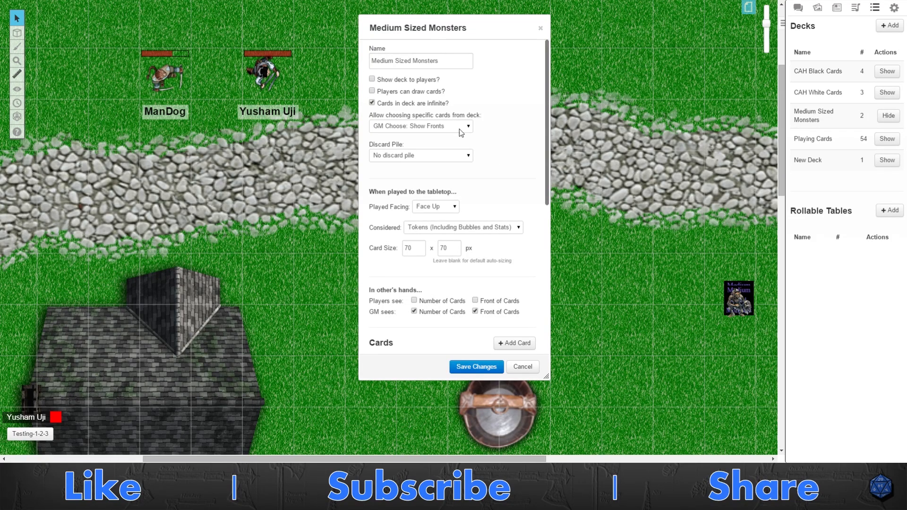
click(425, 128)
key(Tab)
scroll(494, 154, down, 1)
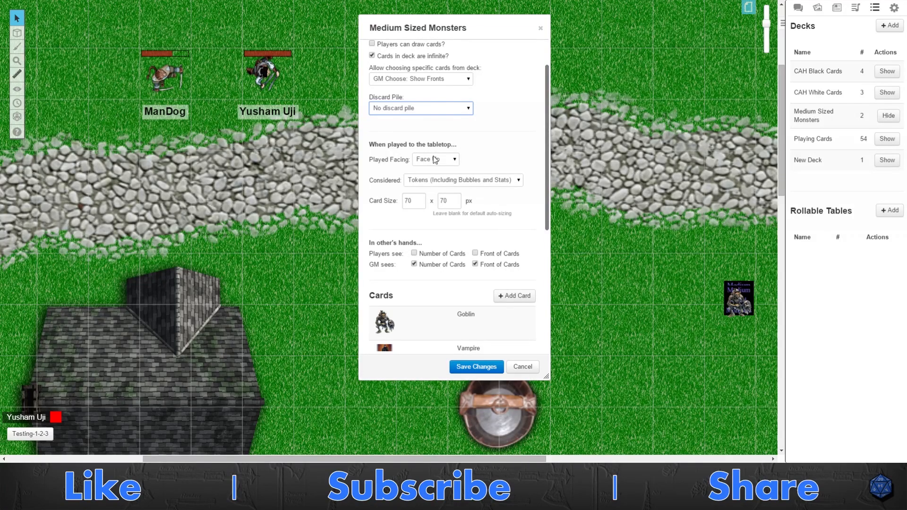
Review the played-card type and the 70 by 70 card size, leaving them unchanged
click(418, 182)
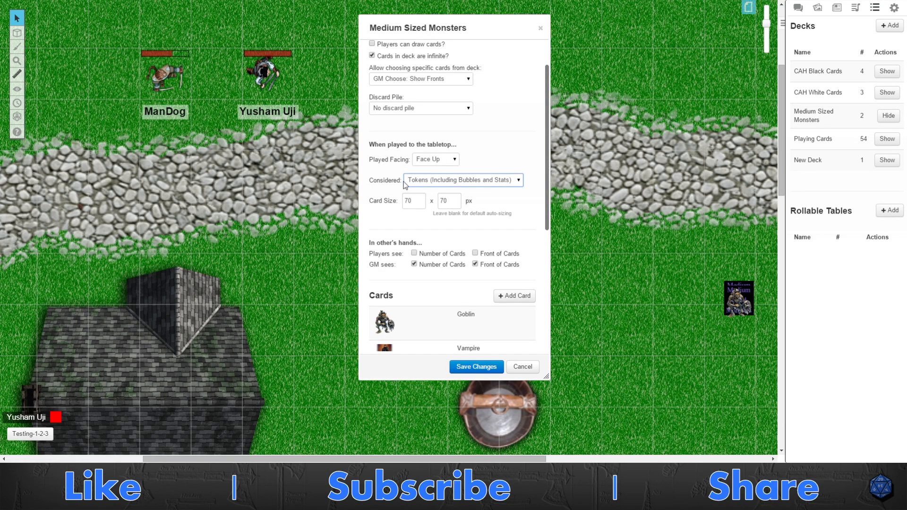
click(418, 202)
click(499, 219)
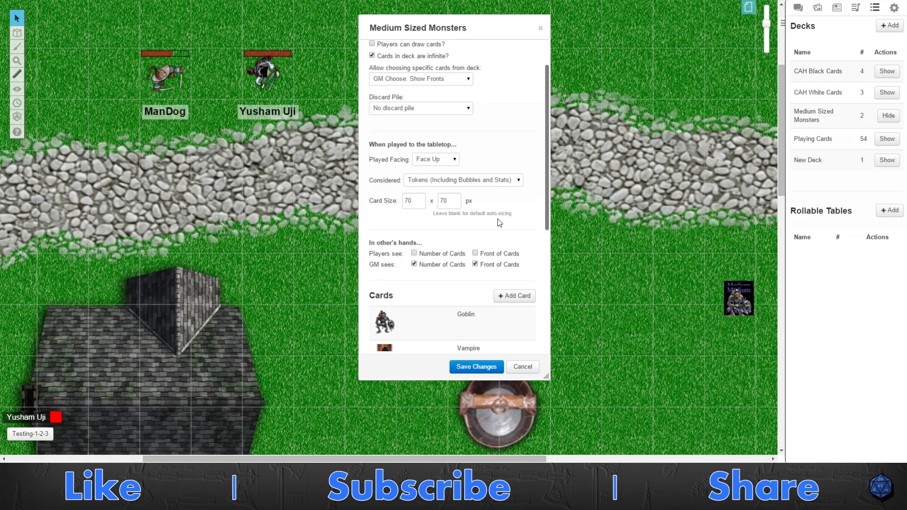
scroll(491, 219, down, 1)
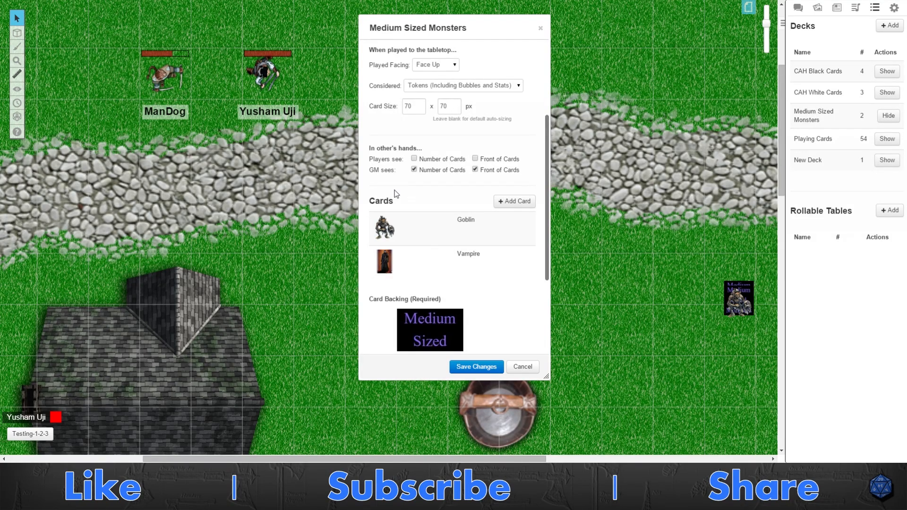
scroll(396, 191, down, 2)
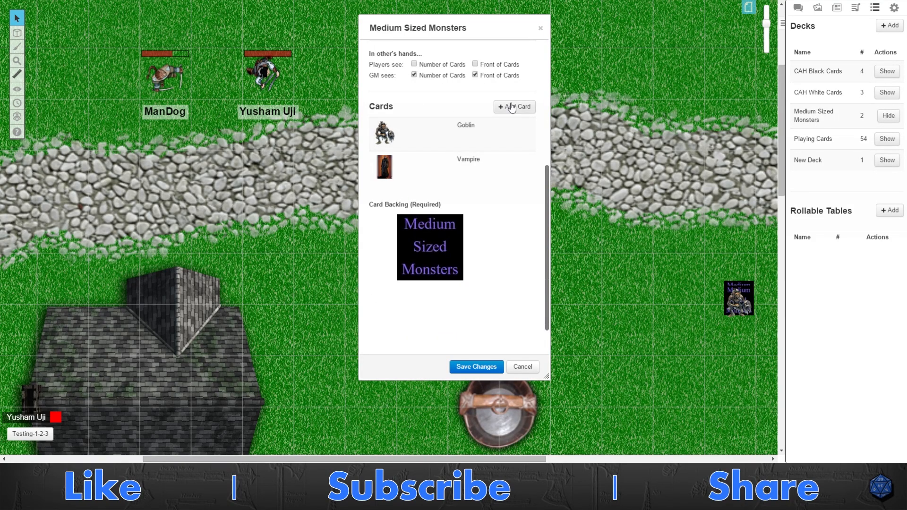
scroll(511, 282, down, 1)
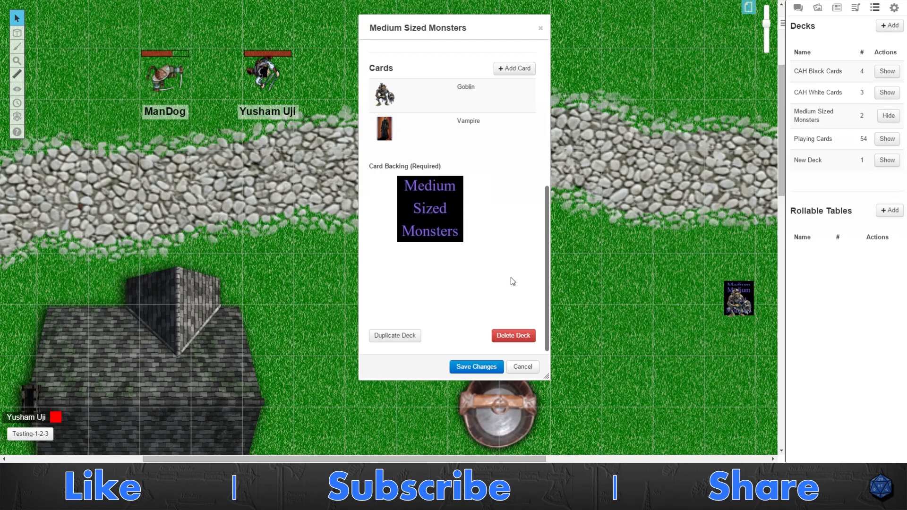
scroll(505, 336, up, 3)
scroll(504, 336, up, 1)
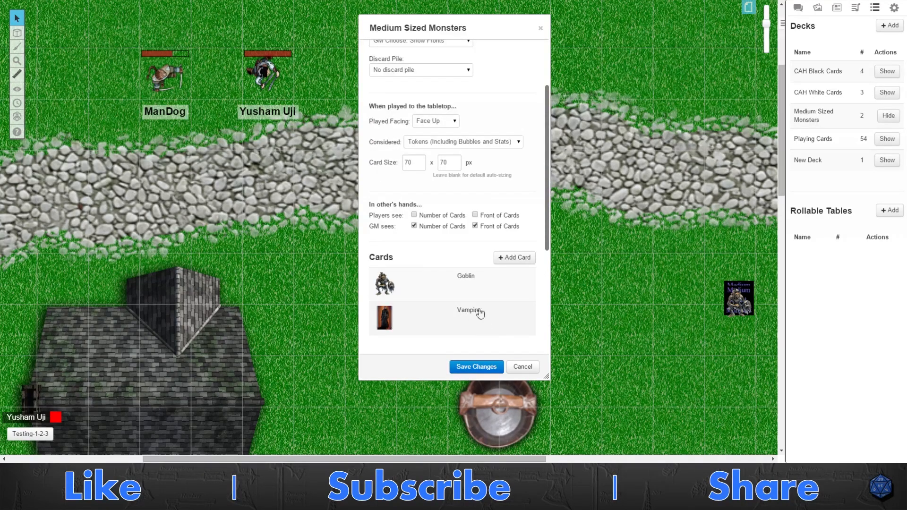
scroll(480, 313, up, 2)
Save the monster deck's settings and deal a Goblin card onto the stone path
click(477, 366)
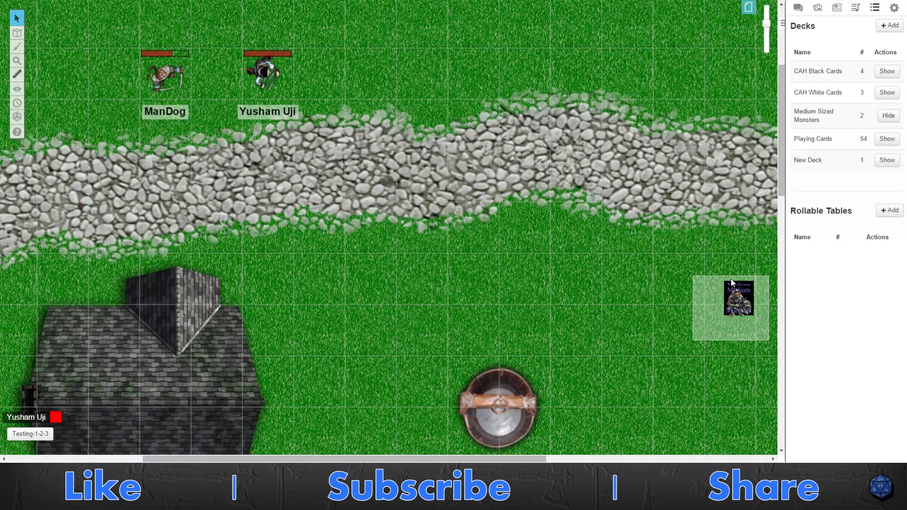
mouse_move(739, 298)
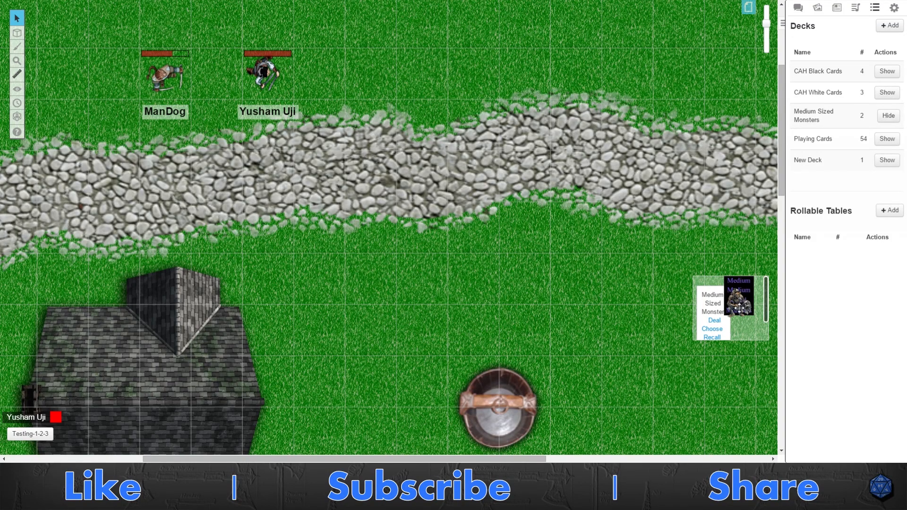
drag(739, 306, 501, 153)
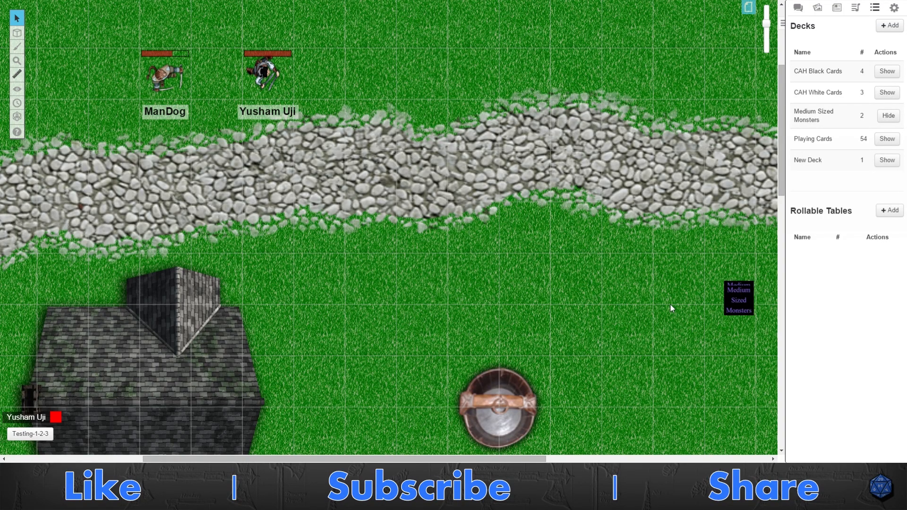
click(604, 232)
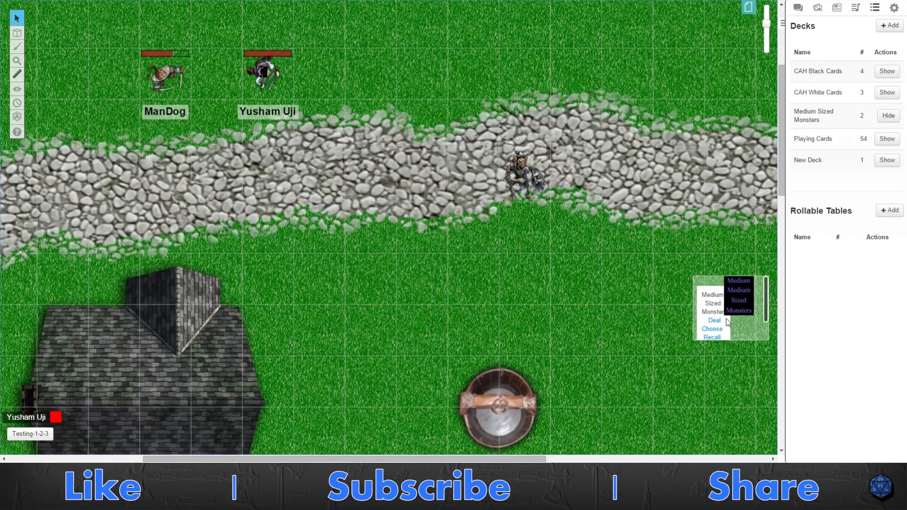
scroll(727, 321, down, 2)
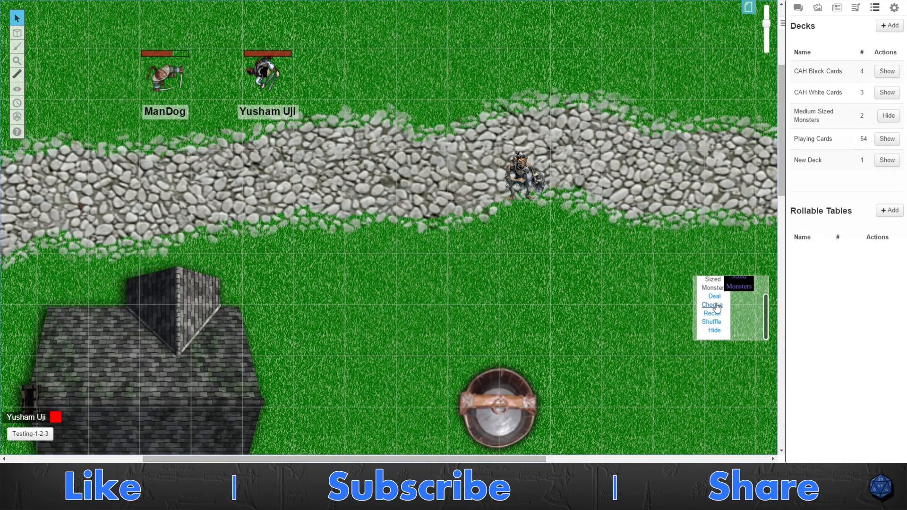
Choose the Vampire card from the monster deck and place it on the stone path
click(712, 305)
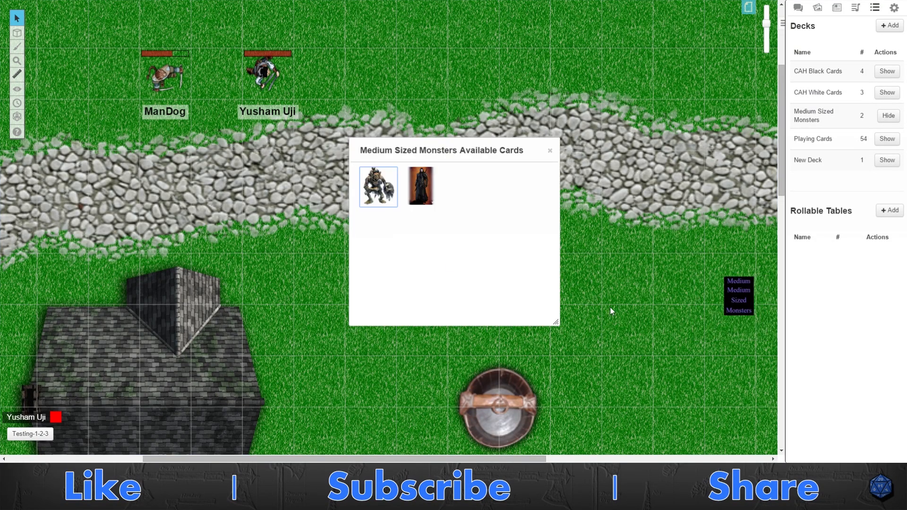
drag(415, 190, 400, 76)
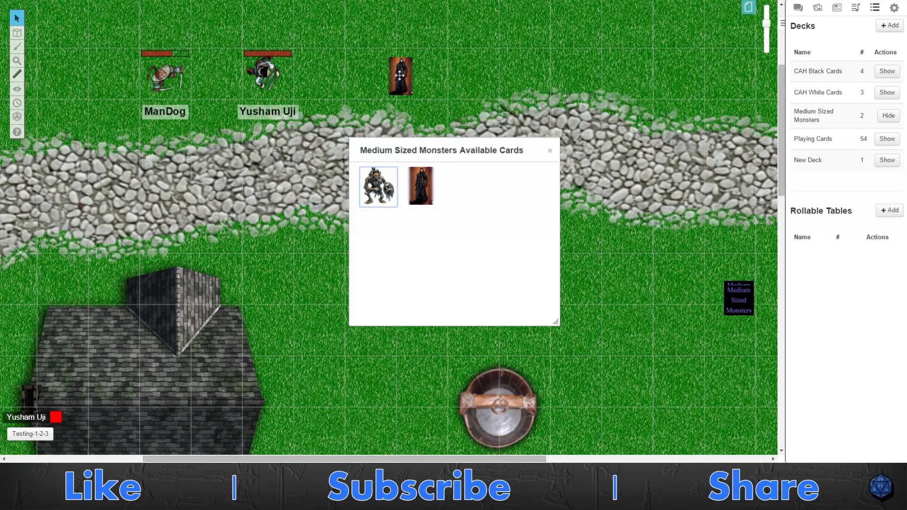
drag(443, 143, 604, 236)
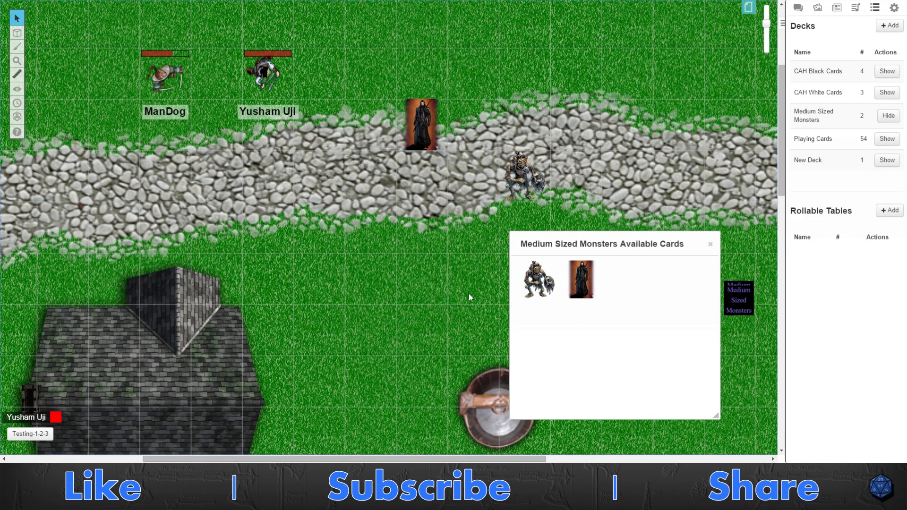
drag(598, 247, 384, 250)
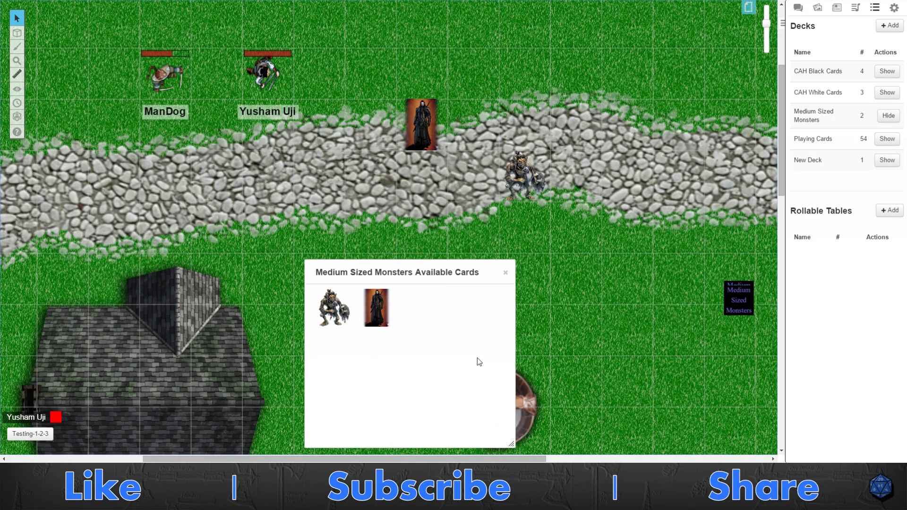
click(504, 272)
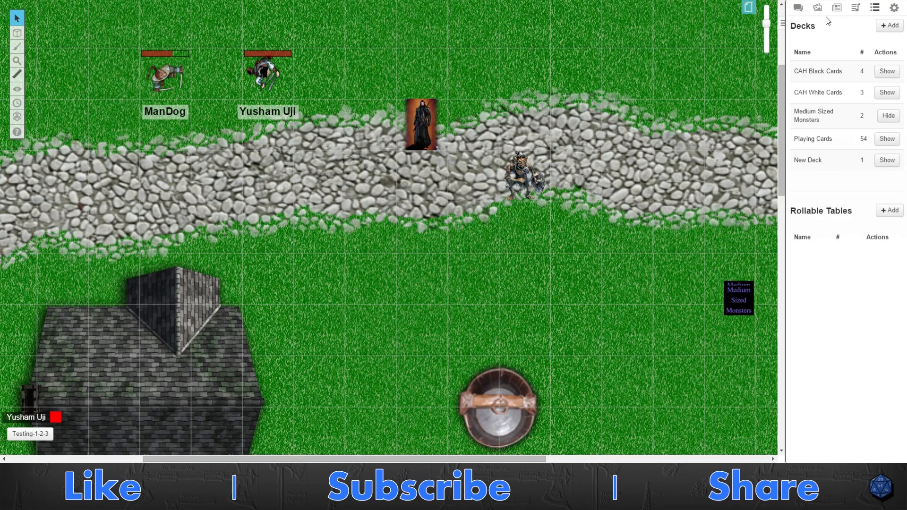
Drag three Yusham Uji tokens from the Journal onto the grass near the house
click(837, 8)
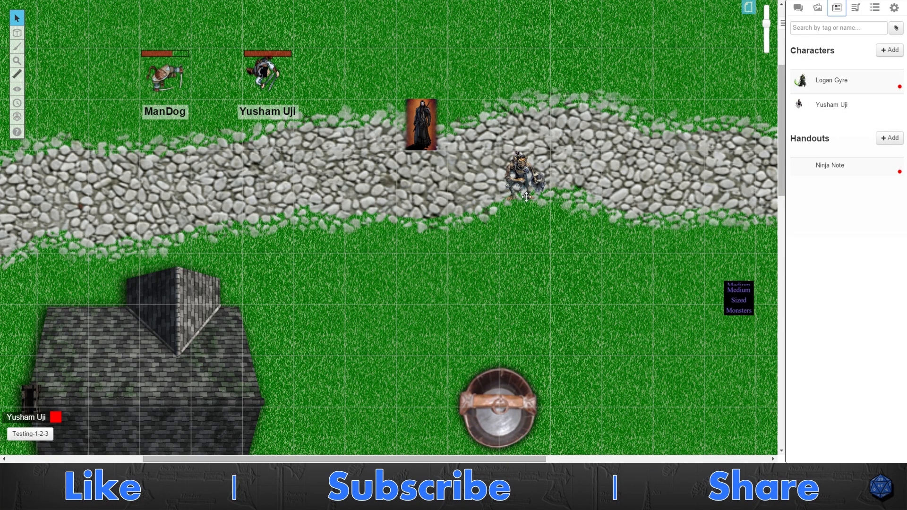
drag(526, 185, 525, 126)
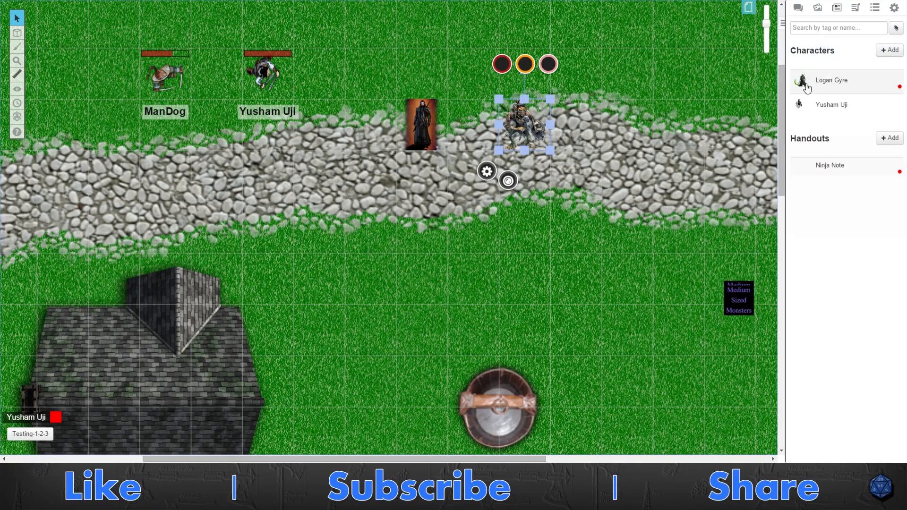
drag(805, 86, 505, 219)
drag(801, 84, 310, 252)
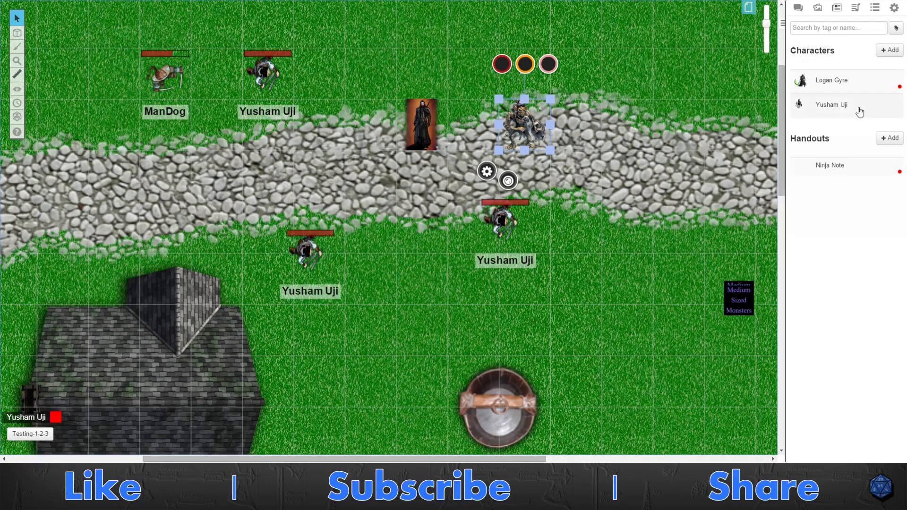
drag(860, 112, 319, 330)
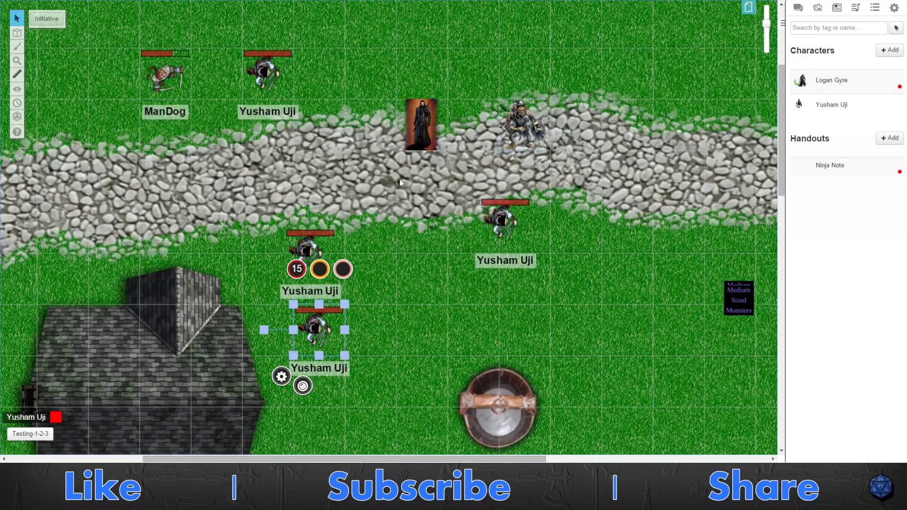
Move the Vampire above the Goblin and lower one Yusham Uji token's red bar from 15 to 10
drag(421, 124, 524, 73)
click(598, 121)
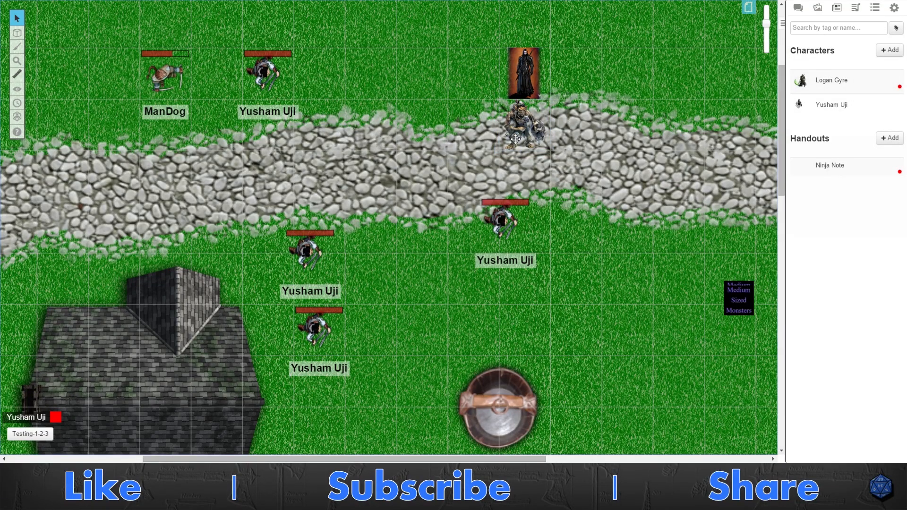
drag(496, 221, 365, 228)
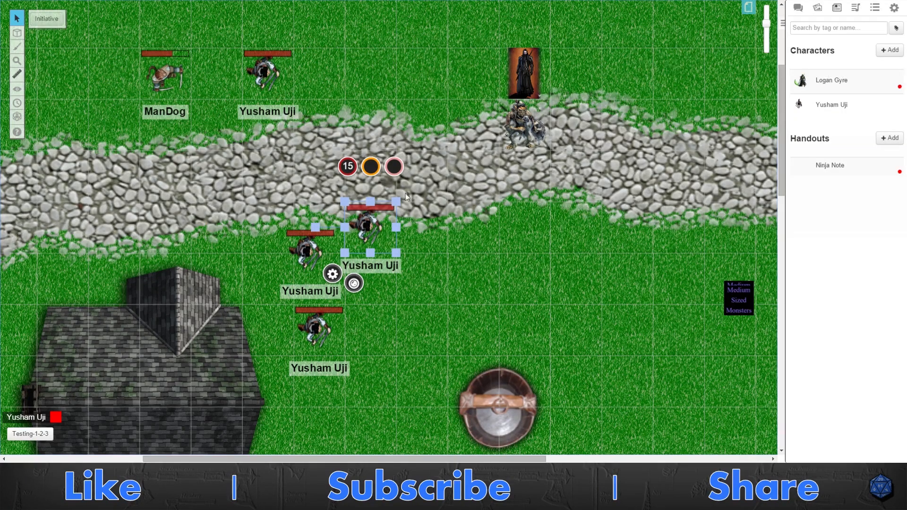
click(347, 169)
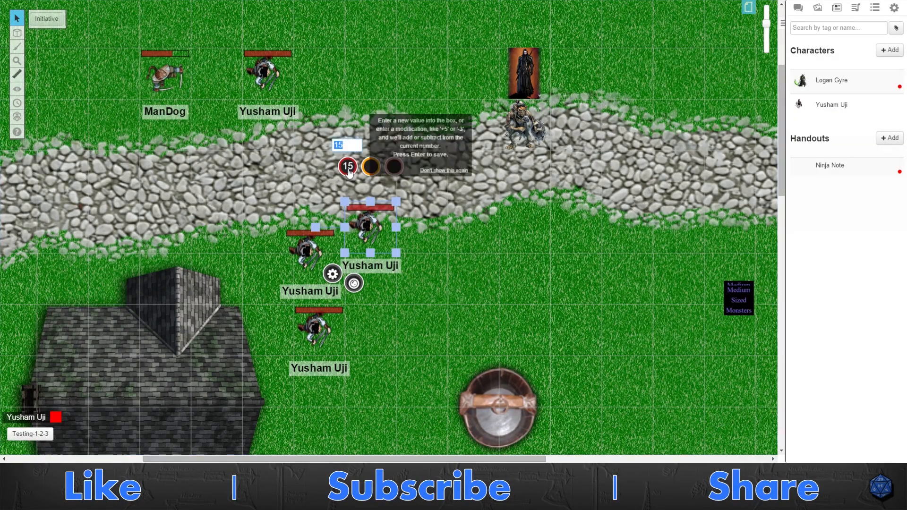
text(10)
key(Return)
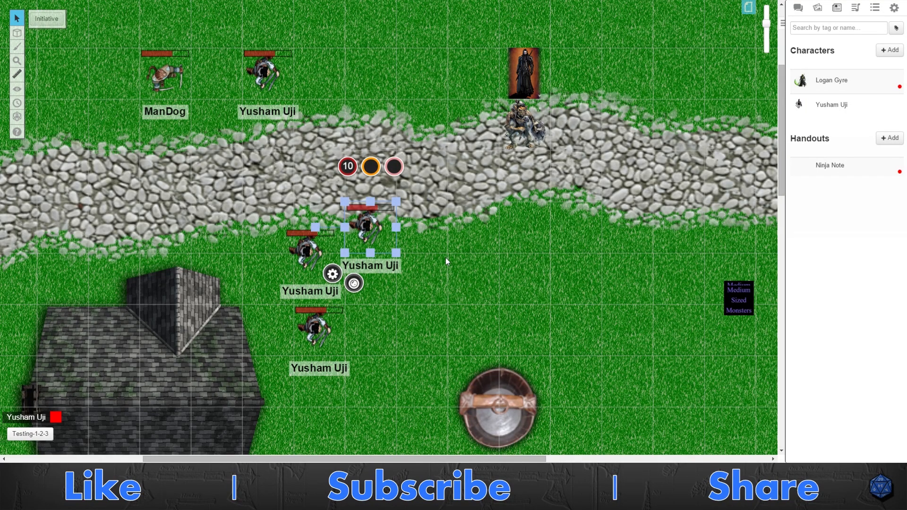
drag(429, 205, 294, 370)
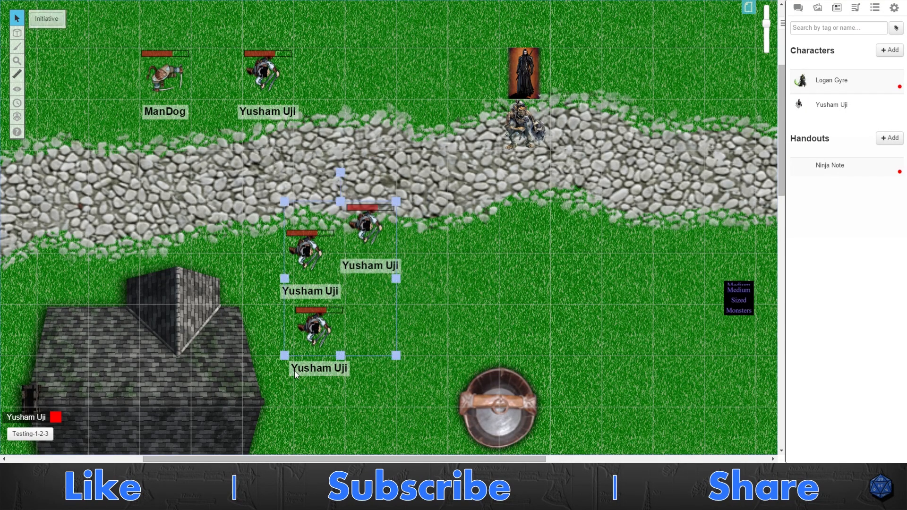
key(Delete)
click(264, 75)
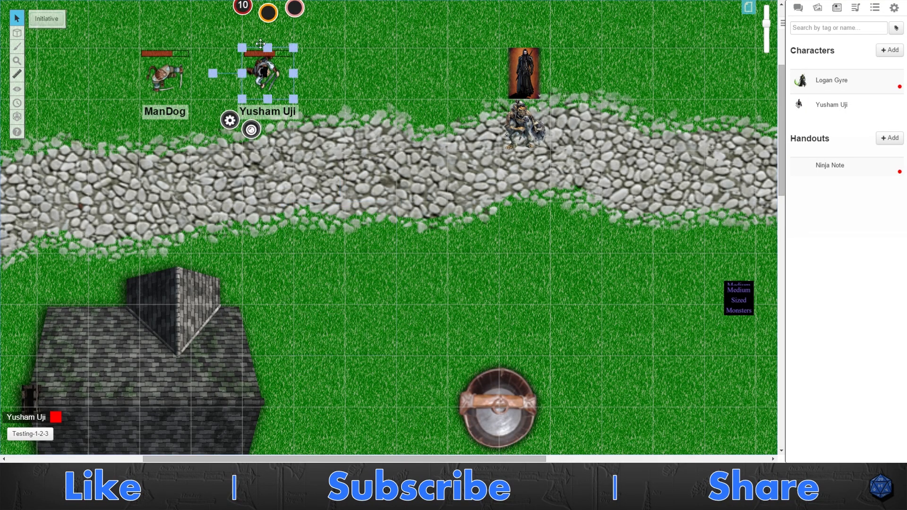
scroll(248, 16, up, 3)
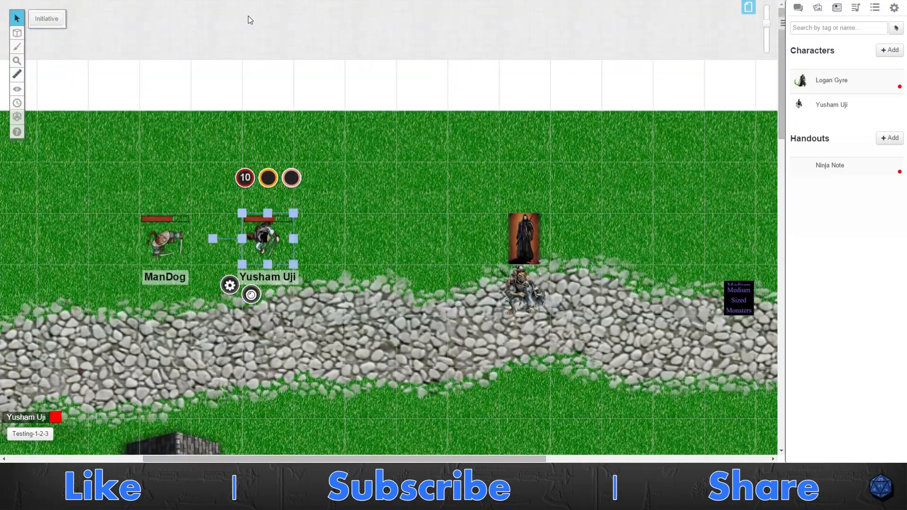
Set the original Yusham Uji token's red bar value to 15
click(242, 179)
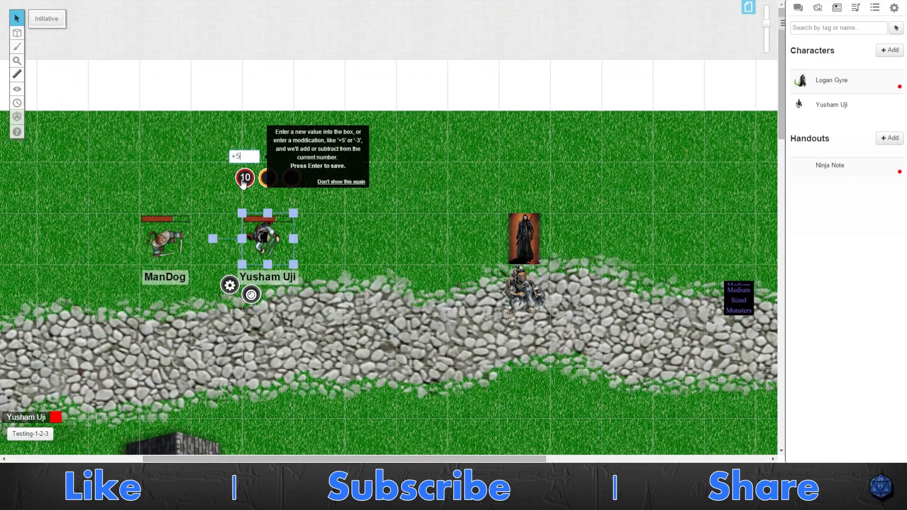
click(243, 179)
text(+)
text(5)
key(Return)
click(342, 207)
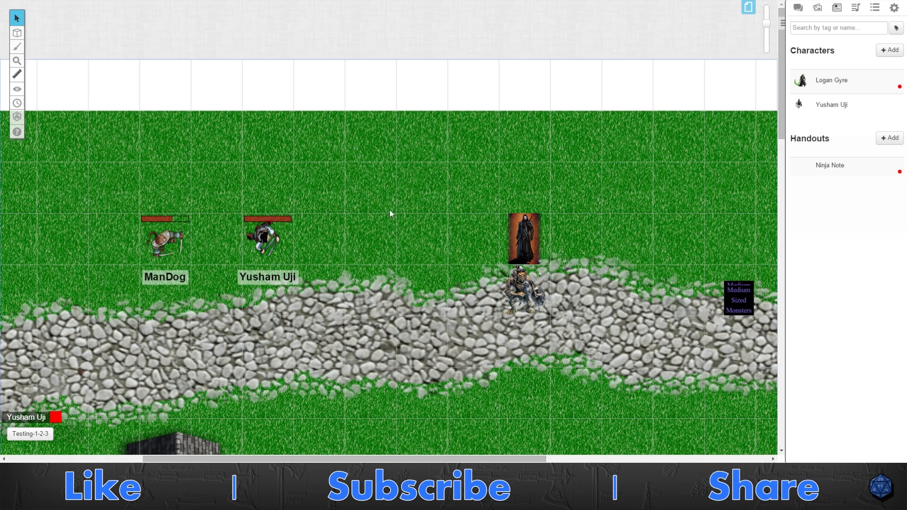
scroll(389, 210, down, 1)
scroll(460, 195, down, 1)
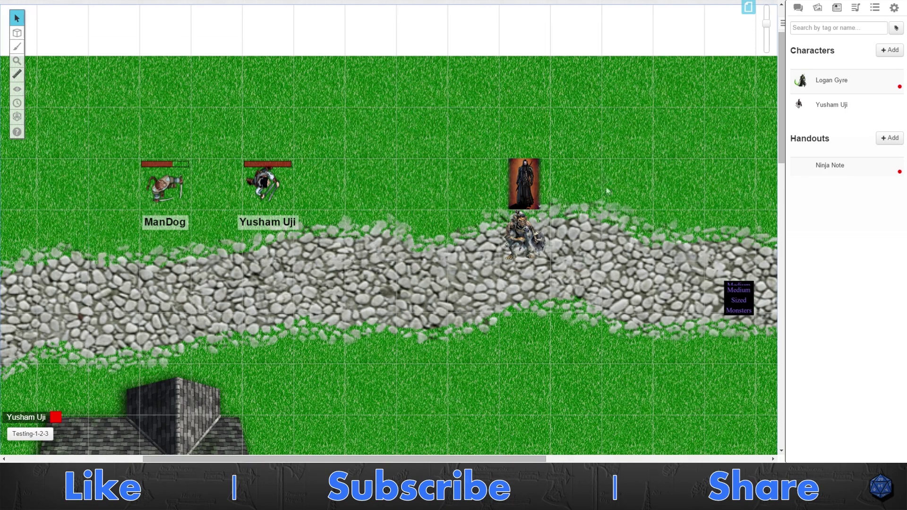
Briefly inspect the goblin token's settings without saving and move it left onto the grass
click(524, 235)
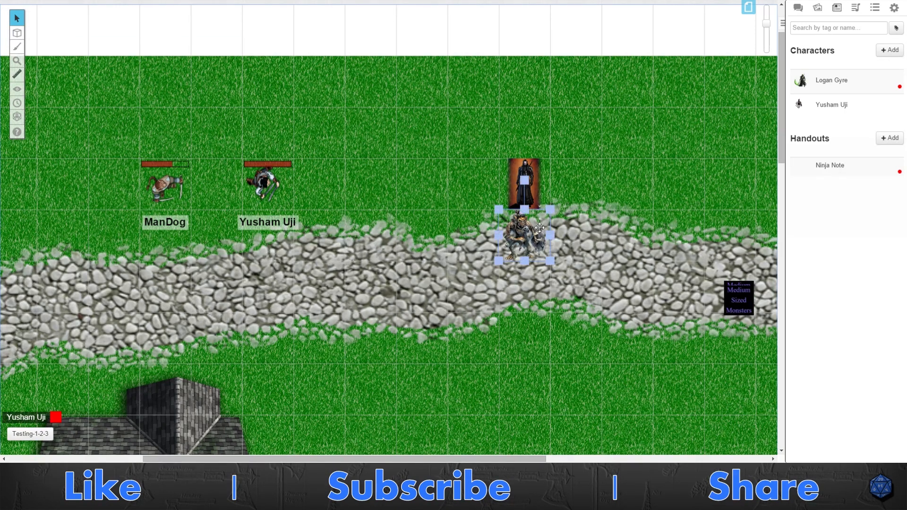
click(583, 244)
click(532, 221)
double_click(532, 221)
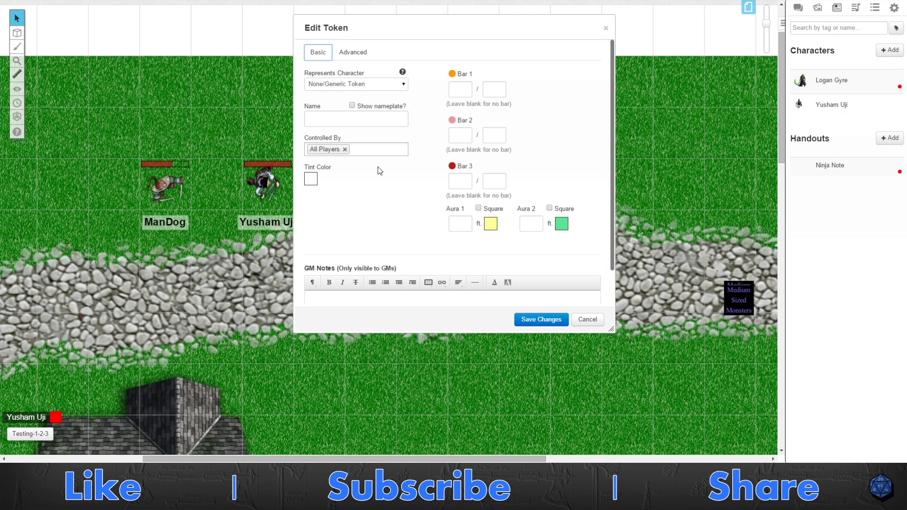
click(470, 182)
click(583, 319)
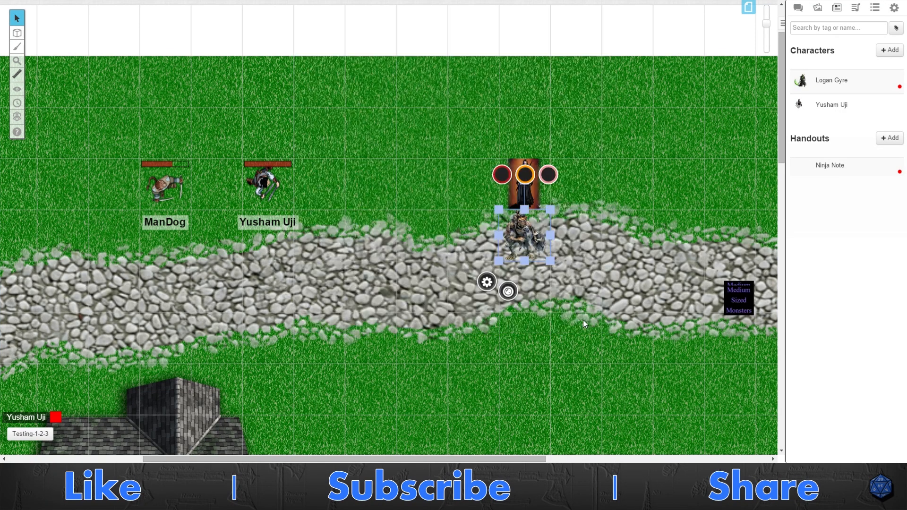
drag(528, 177, 385, 148)
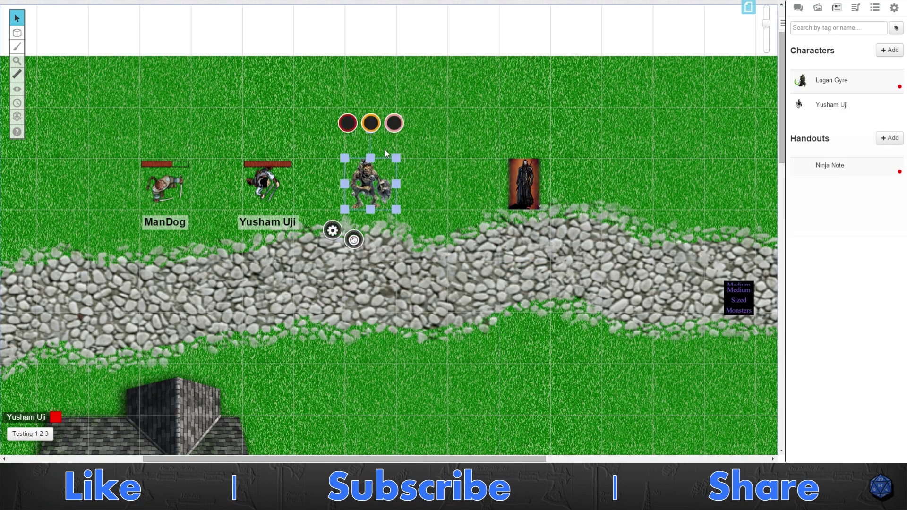
Set the goblin's red bar value to 6, then correct it to 3
click(347, 131)
text(6)
key(Return)
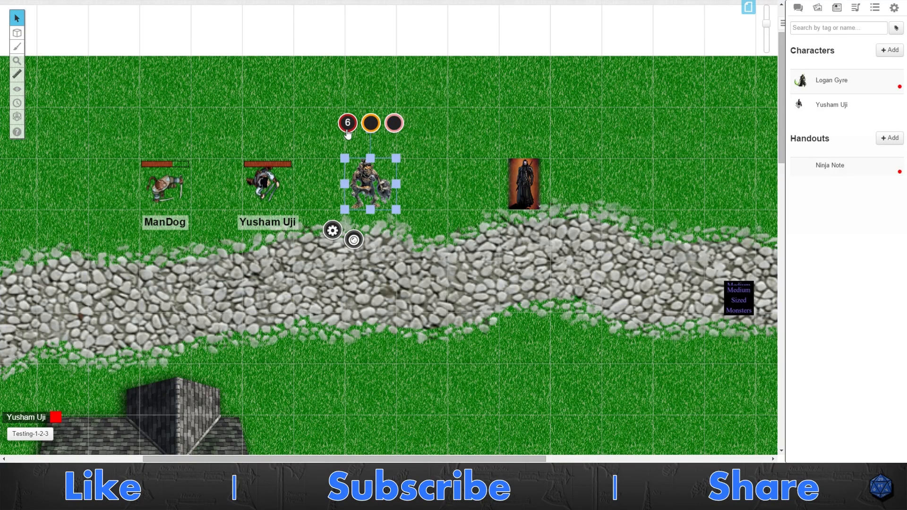
click(497, 283)
click(357, 156)
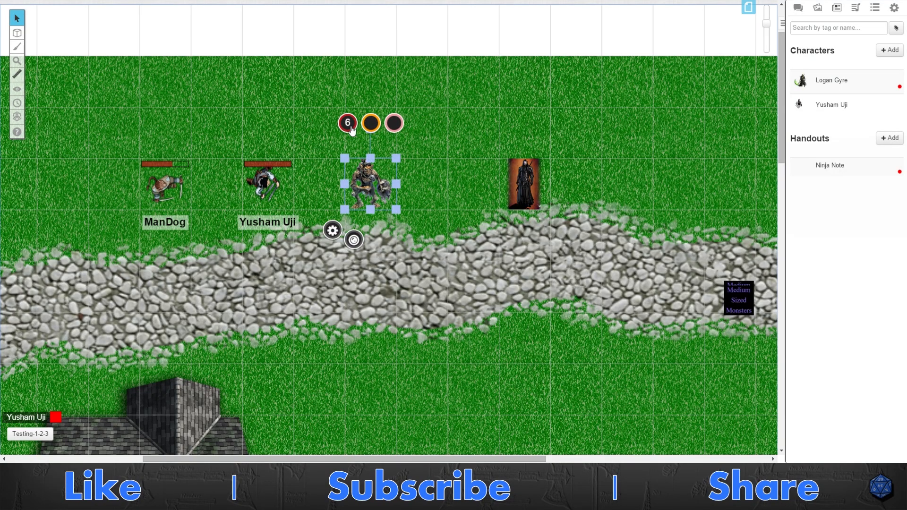
click(348, 124)
key(Return)
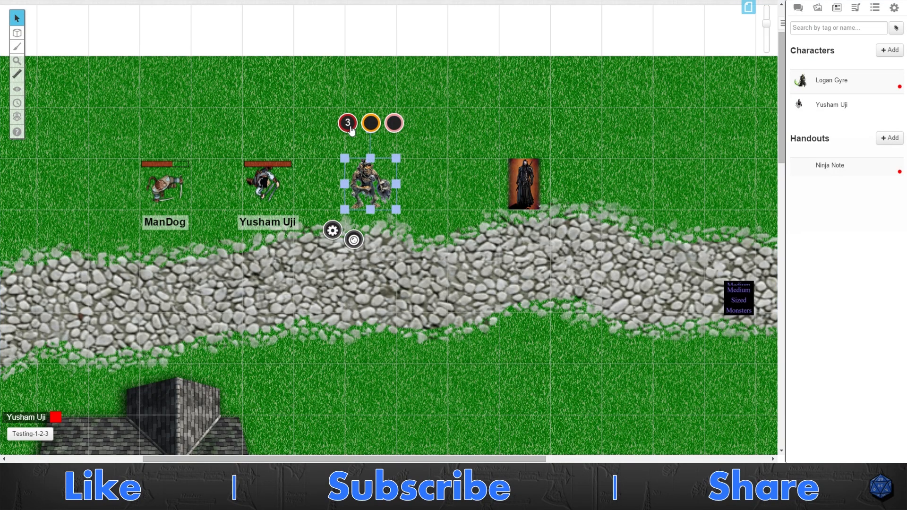
click(486, 236)
Copy-paste the goblin token and position it just above the cloaked figure
click(384, 197)
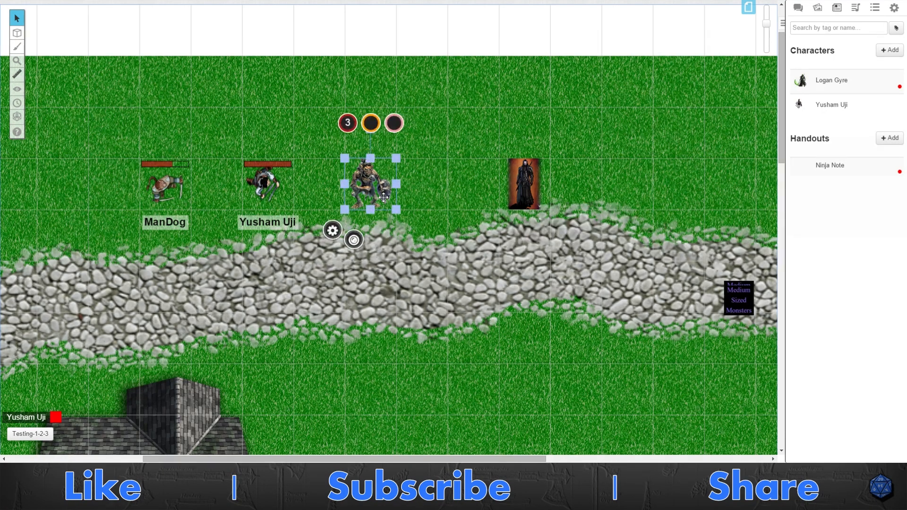
click(431, 255)
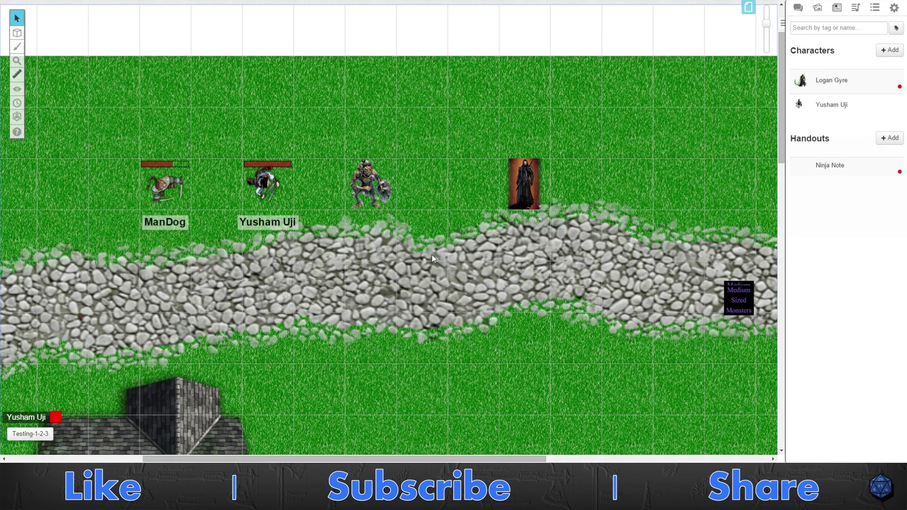
click(370, 183)
key(ctrl+c)
key(ctrl+v)
drag(543, 123, 523, 130)
click(615, 245)
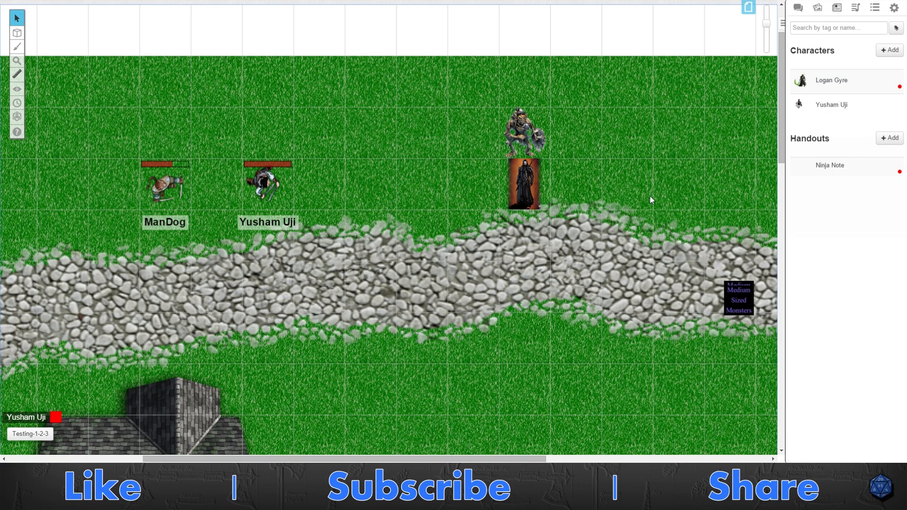
Draw another Vampire card onto the road and bring up the monster deck's Recall Cards overview
click(738, 292)
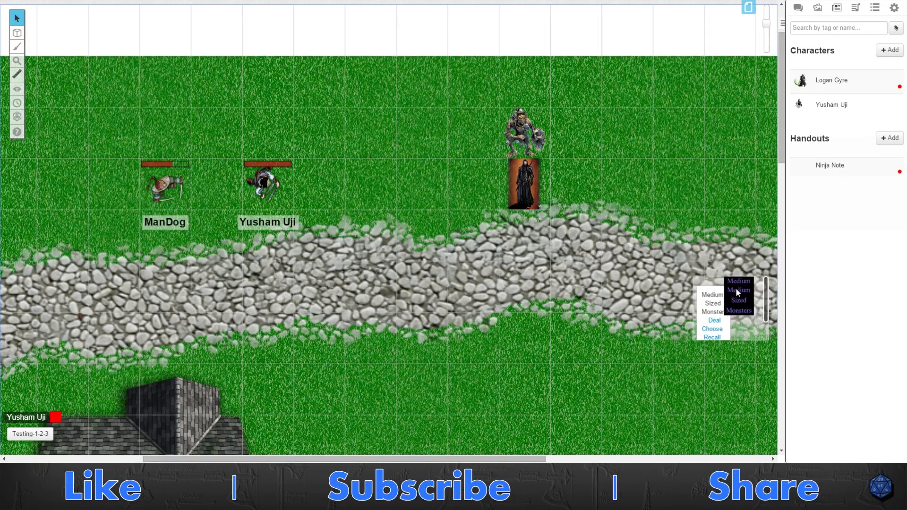
drag(740, 287, 737, 306)
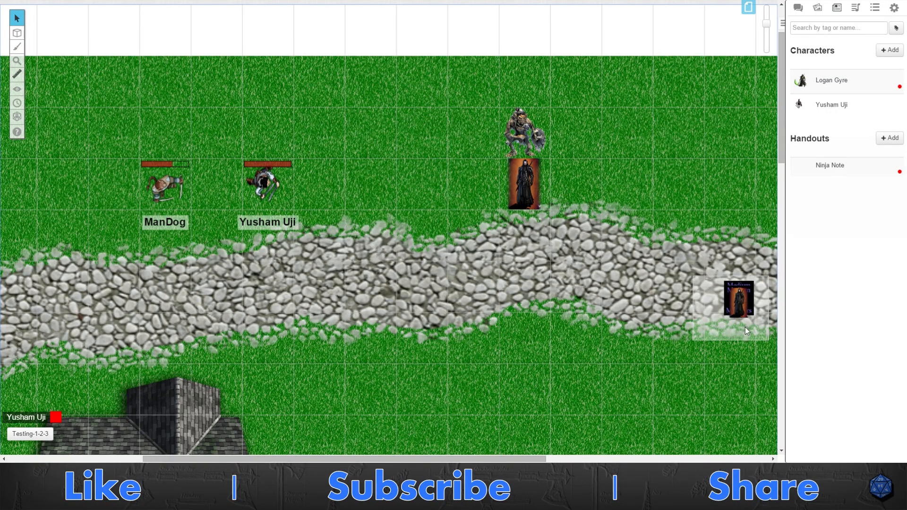
click(737, 284)
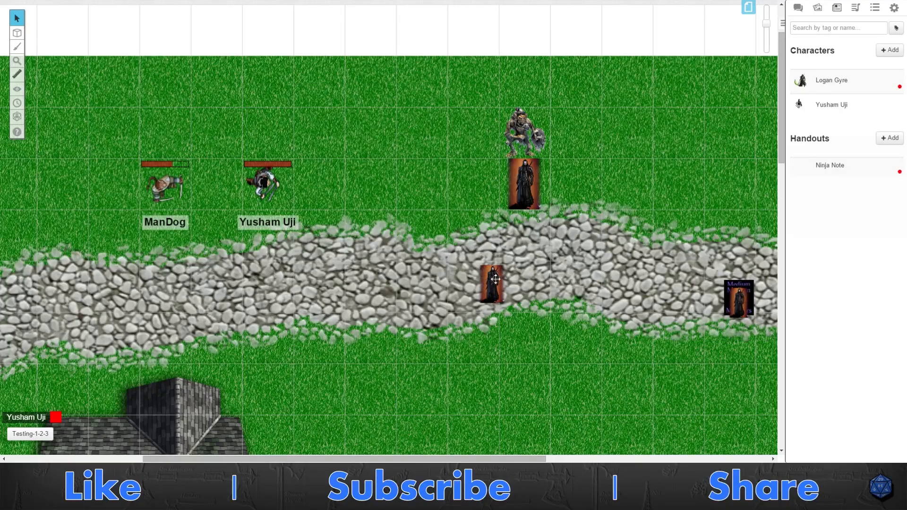
click(730, 298)
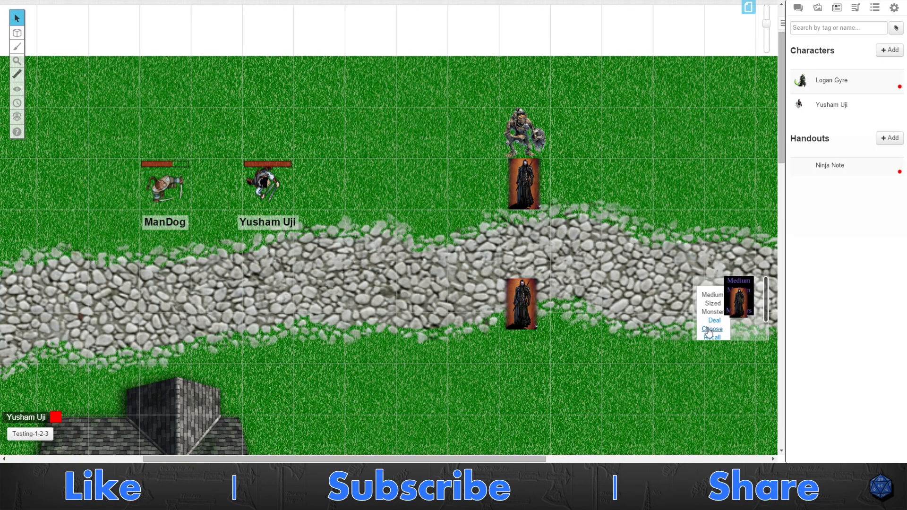
scroll(714, 326, down, 1)
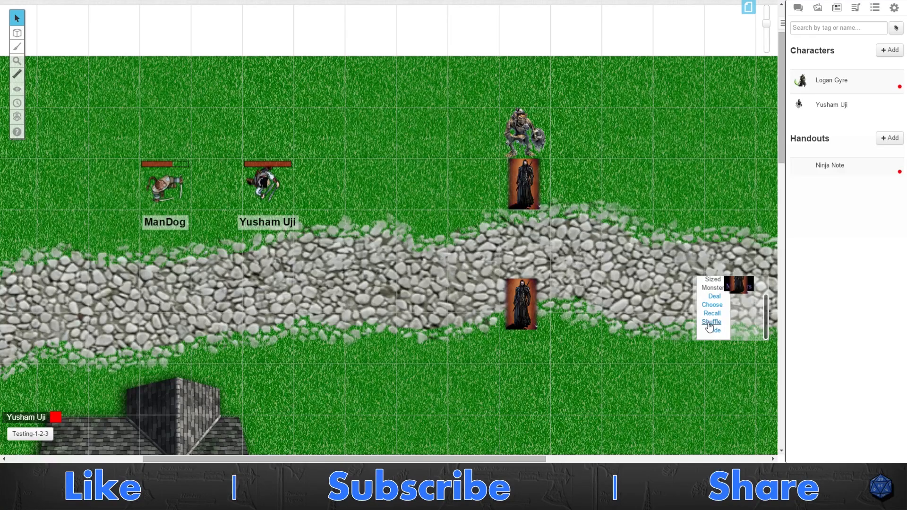
click(713, 313)
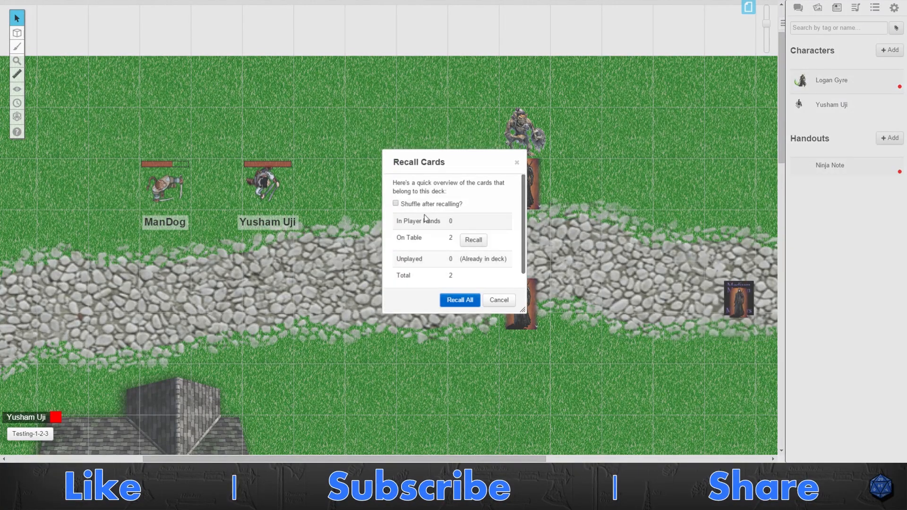
Recall all monster cards to the deck and delete the leftover cloaked-figure card
click(459, 300)
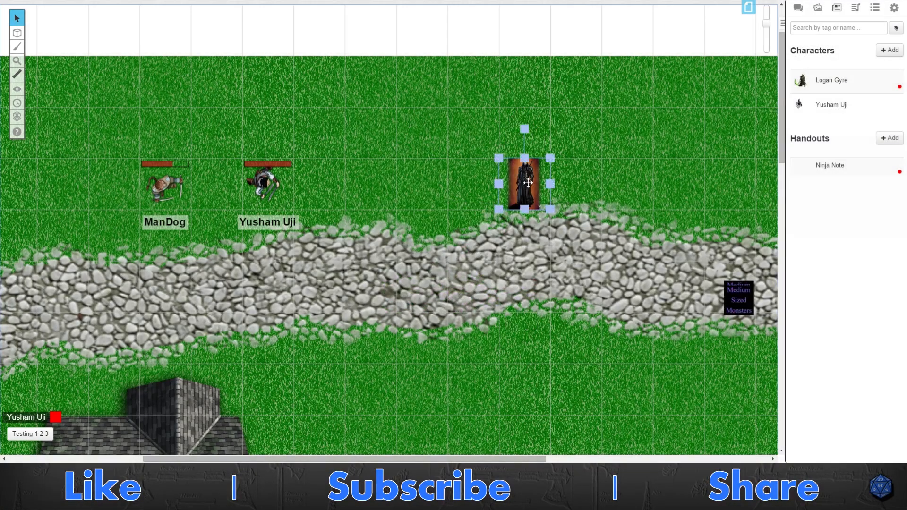
drag(505, 160, 455, 213)
key(Delete)
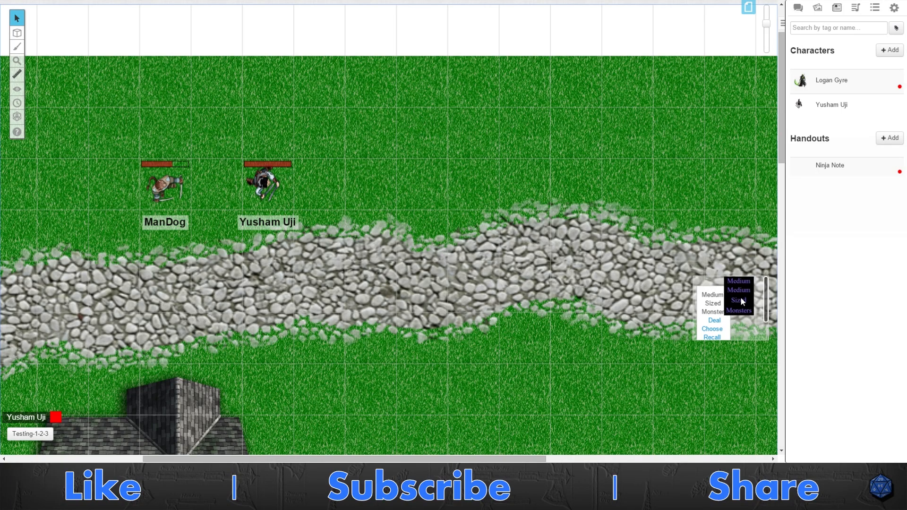
scroll(720, 327, down, 1)
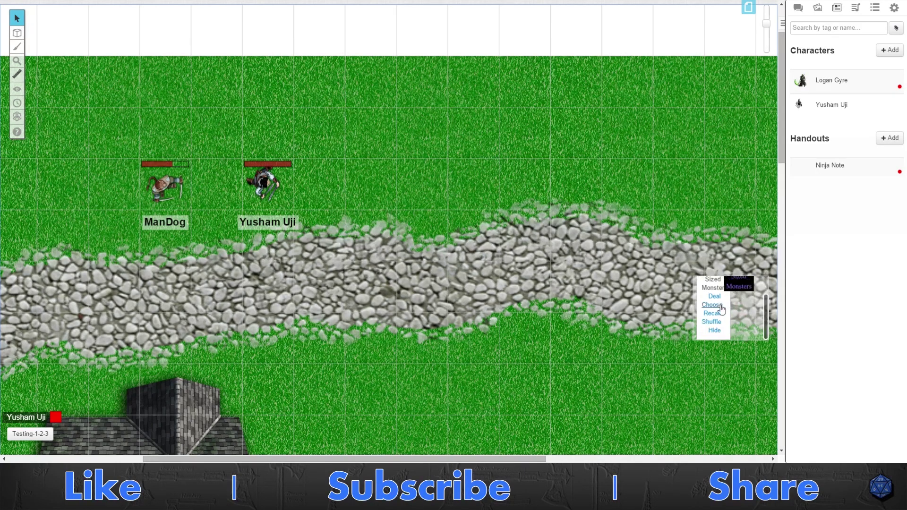
Hide the monster deck from players and show the Decks list
click(712, 330)
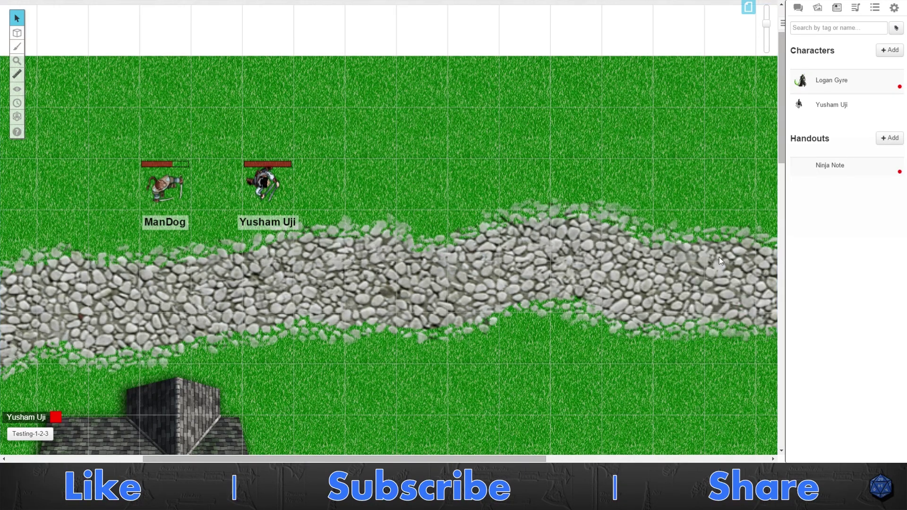
click(875, 8)
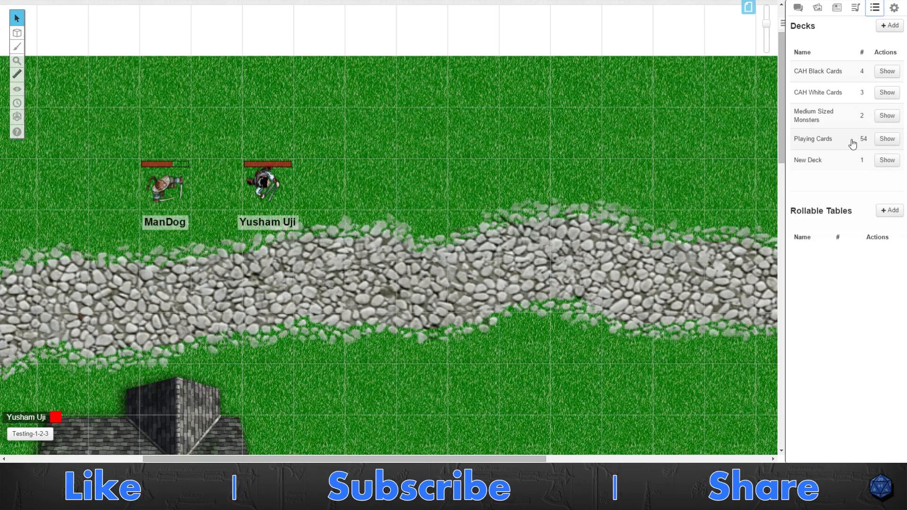
click(822, 92)
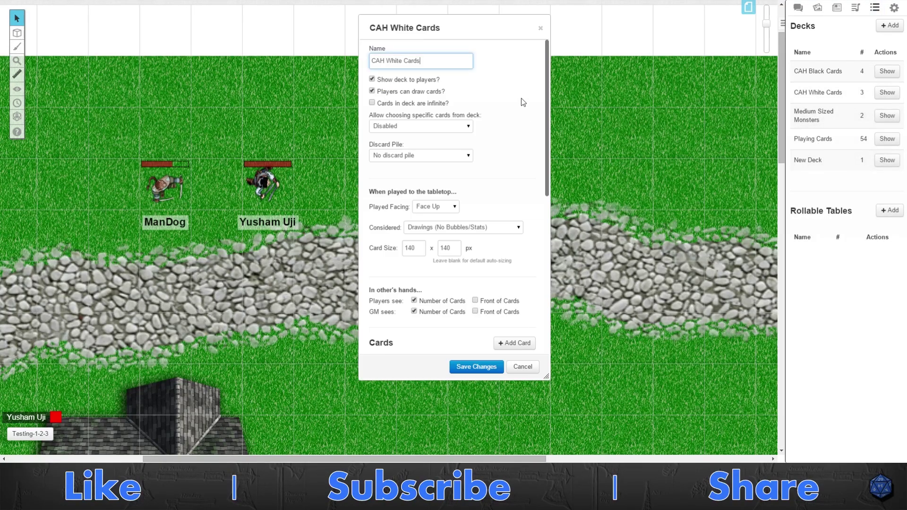
click(541, 27)
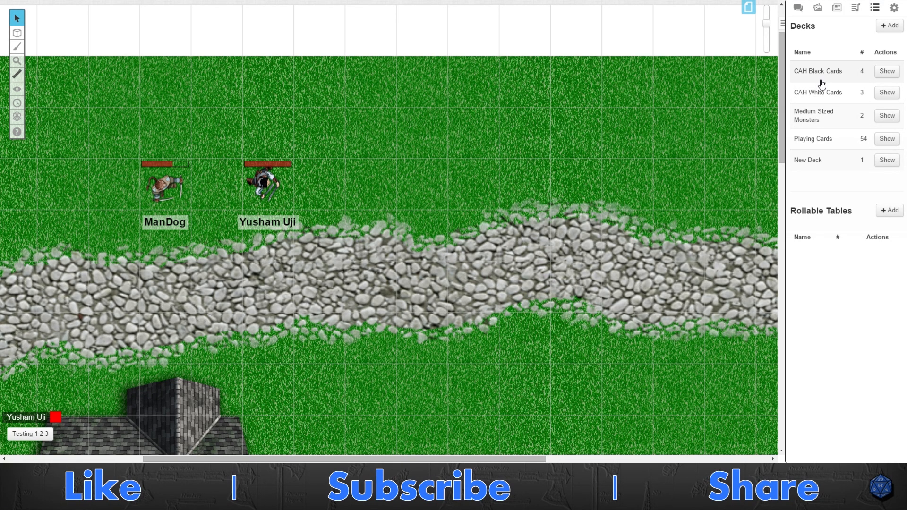
click(819, 119)
click(541, 29)
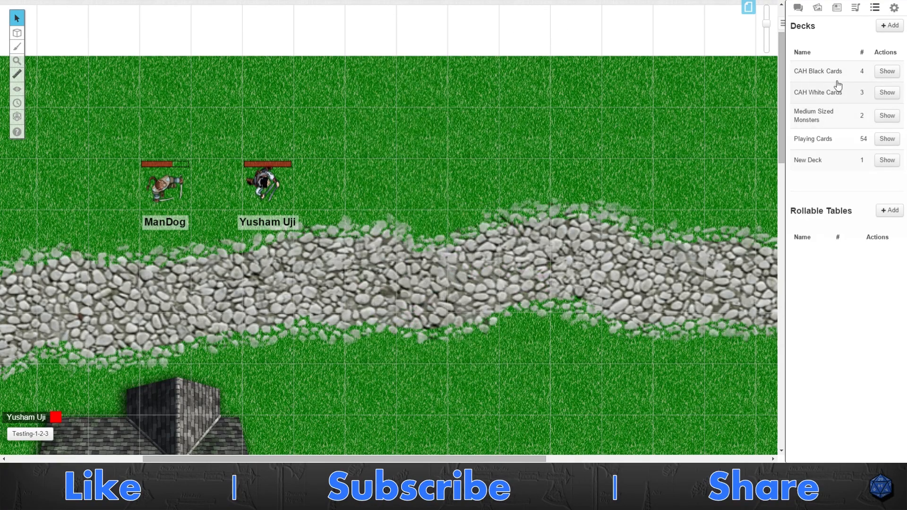
click(888, 115)
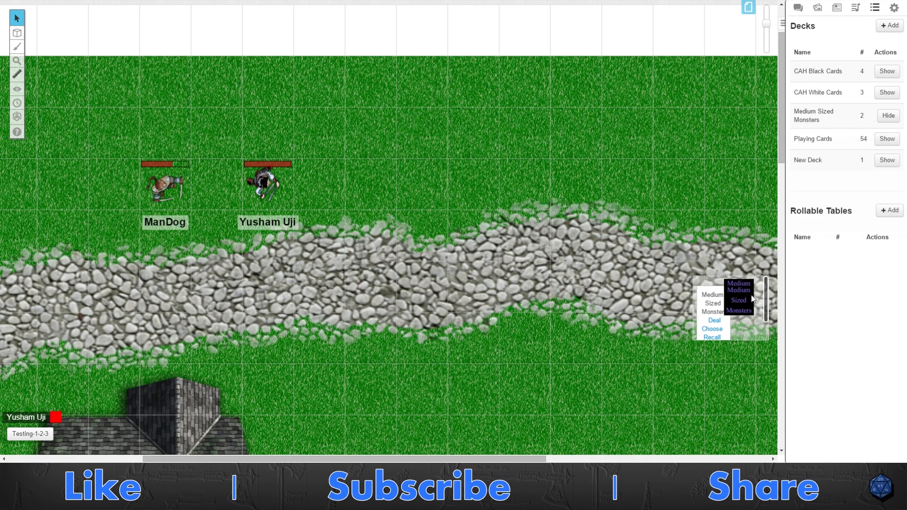
click(888, 116)
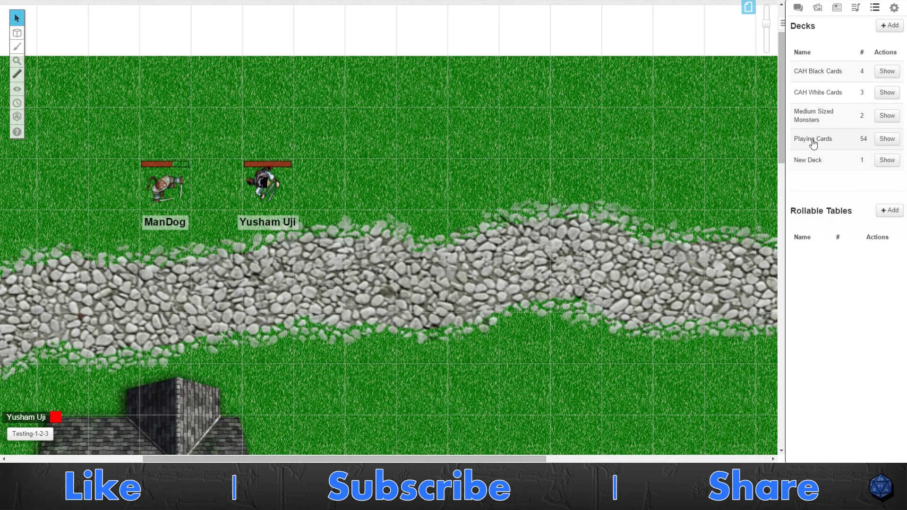